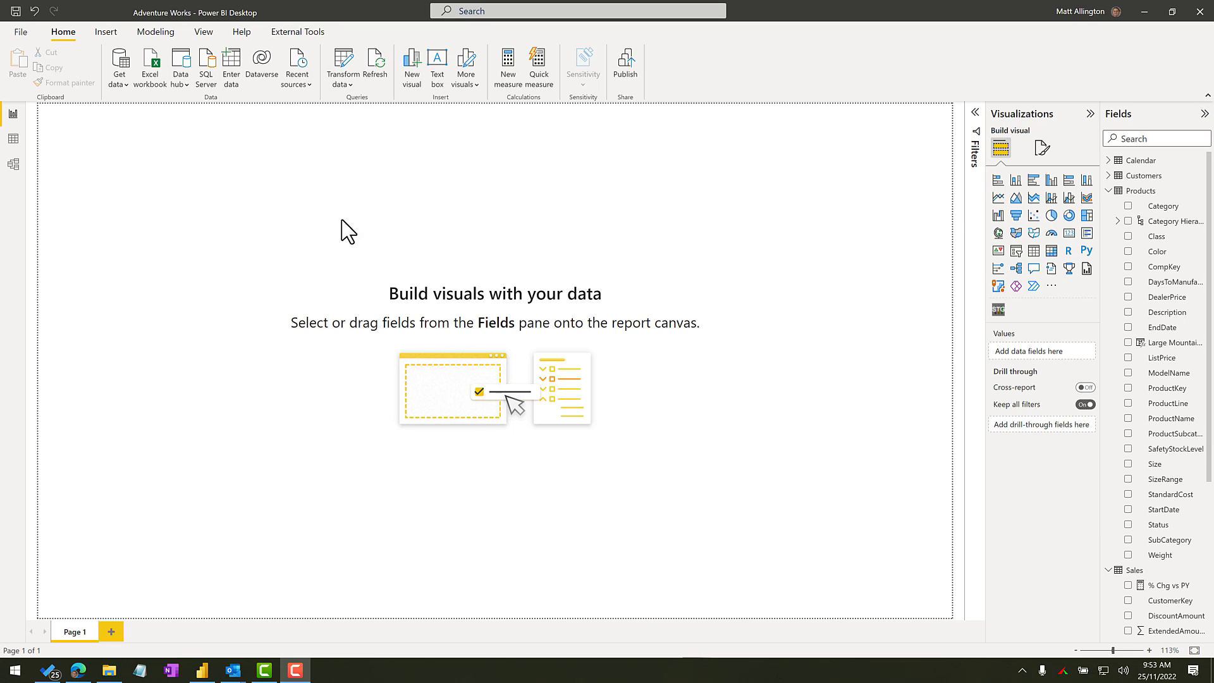
Add a matrix with Category Hierarchy in rows, CalendarYear in columns and Total Sales as values
left_click(11, 164)
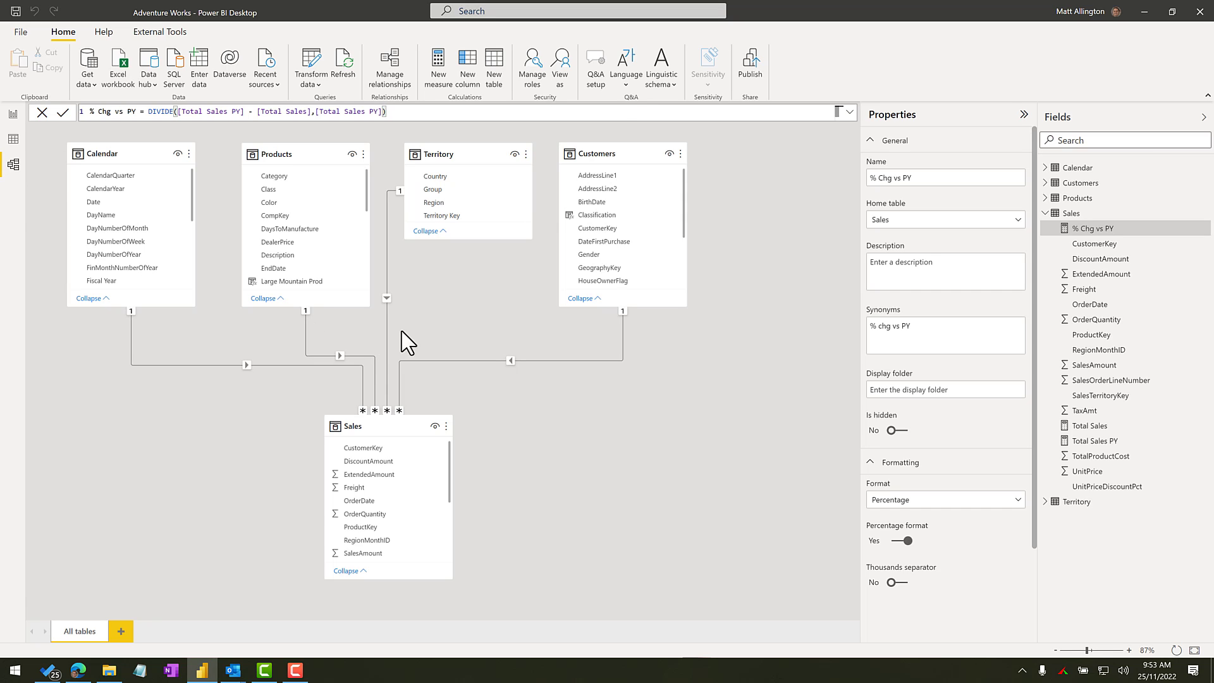
left_click(13, 114)
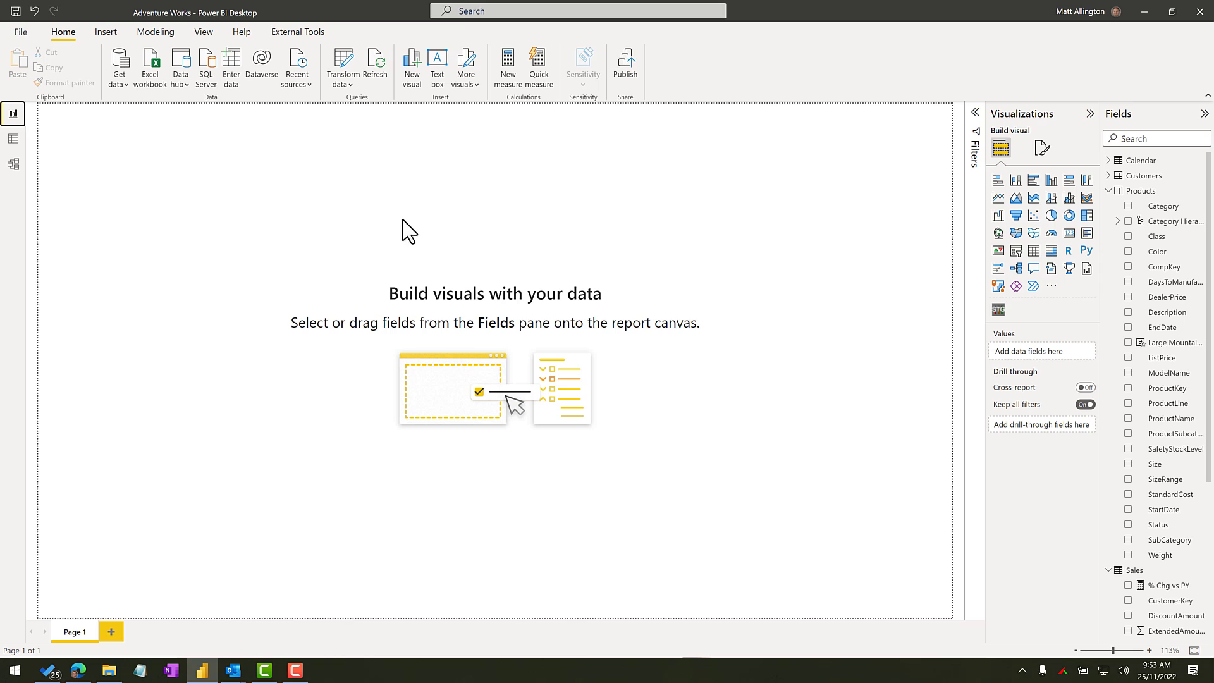
left_click(1051, 251)
left_click_drag(1162, 221, 590, 428)
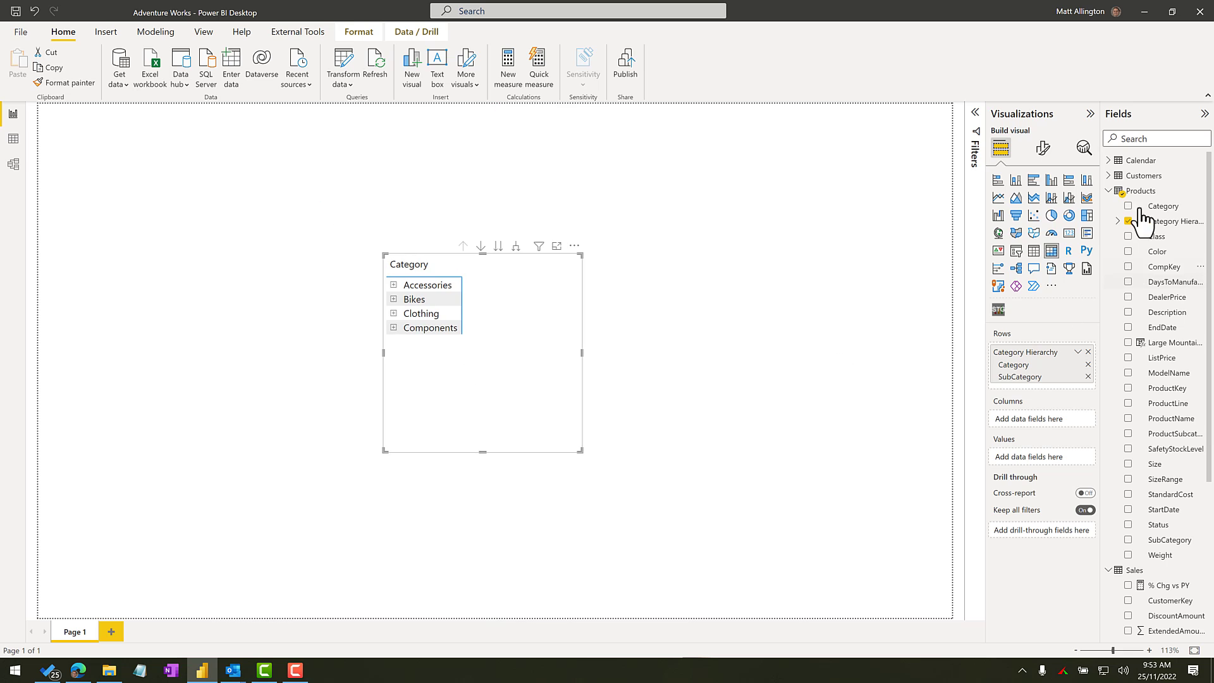
left_click(1111, 162)
left_click_drag(1151, 191, 1043, 420)
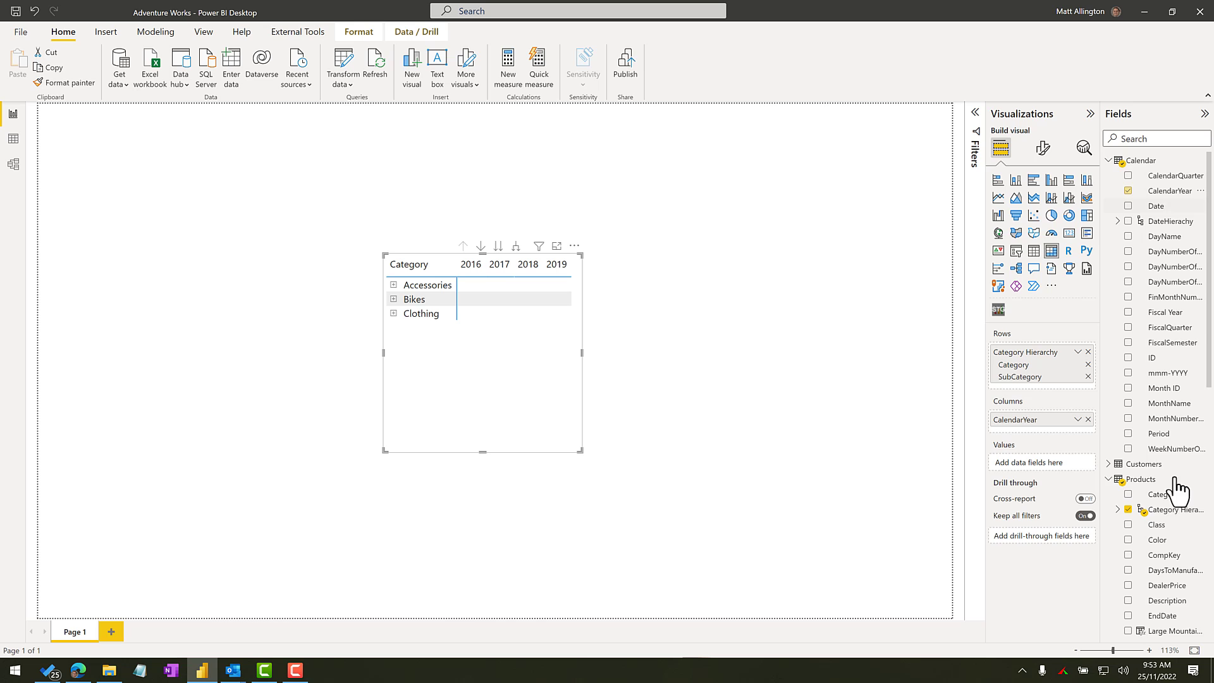
scroll(1160, 480, "down", 10)
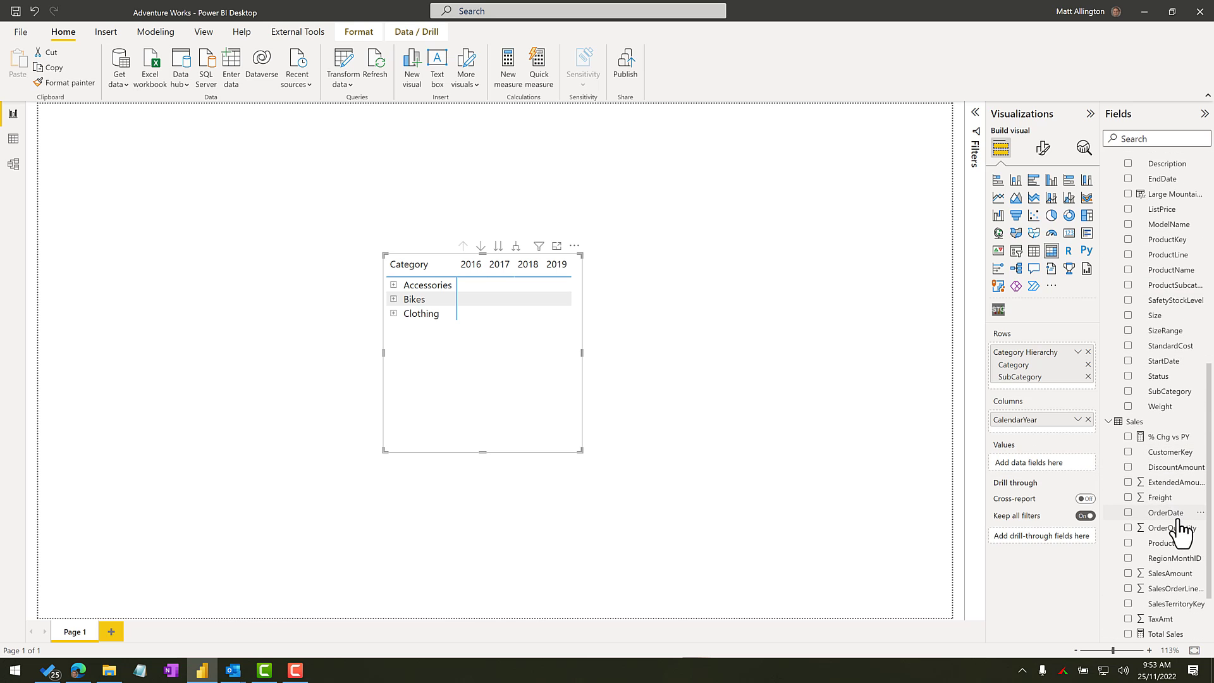
left_click_drag(1180, 552, 528, 408)
Enlarge and reposition the matrix, and expand Accessories into its subcategories
left_click_drag(581, 451, 834, 522)
left_click_drag(770, 497, 686, 407)
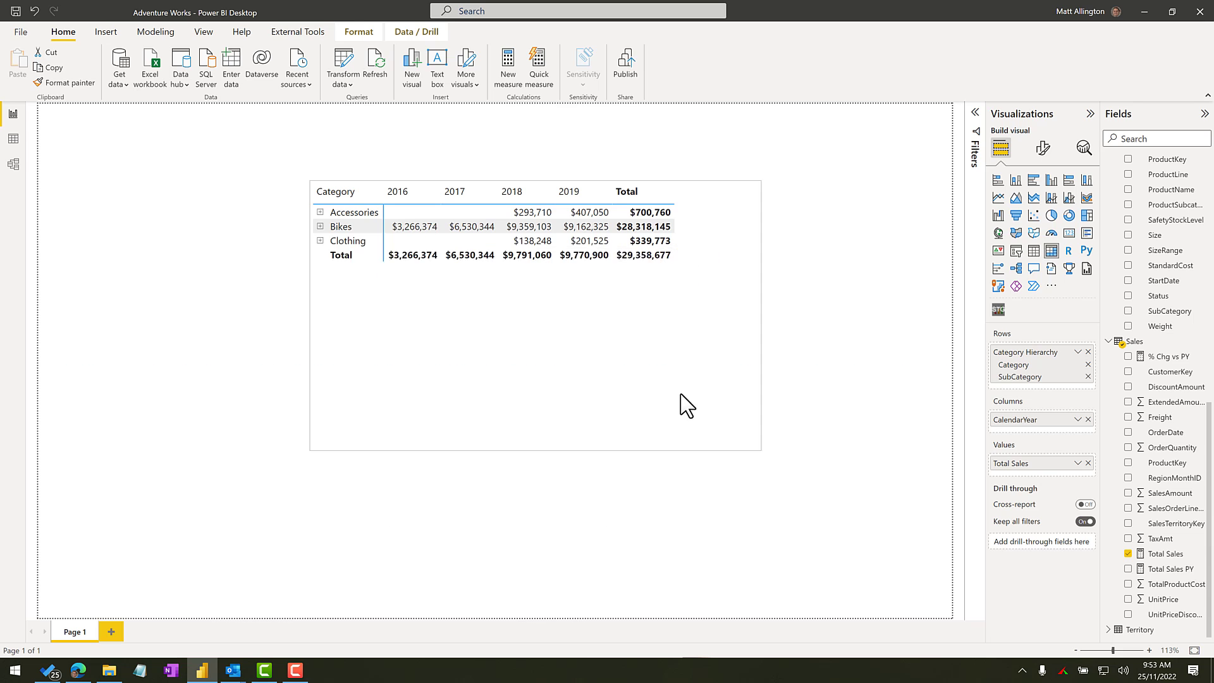
left_click(308, 192)
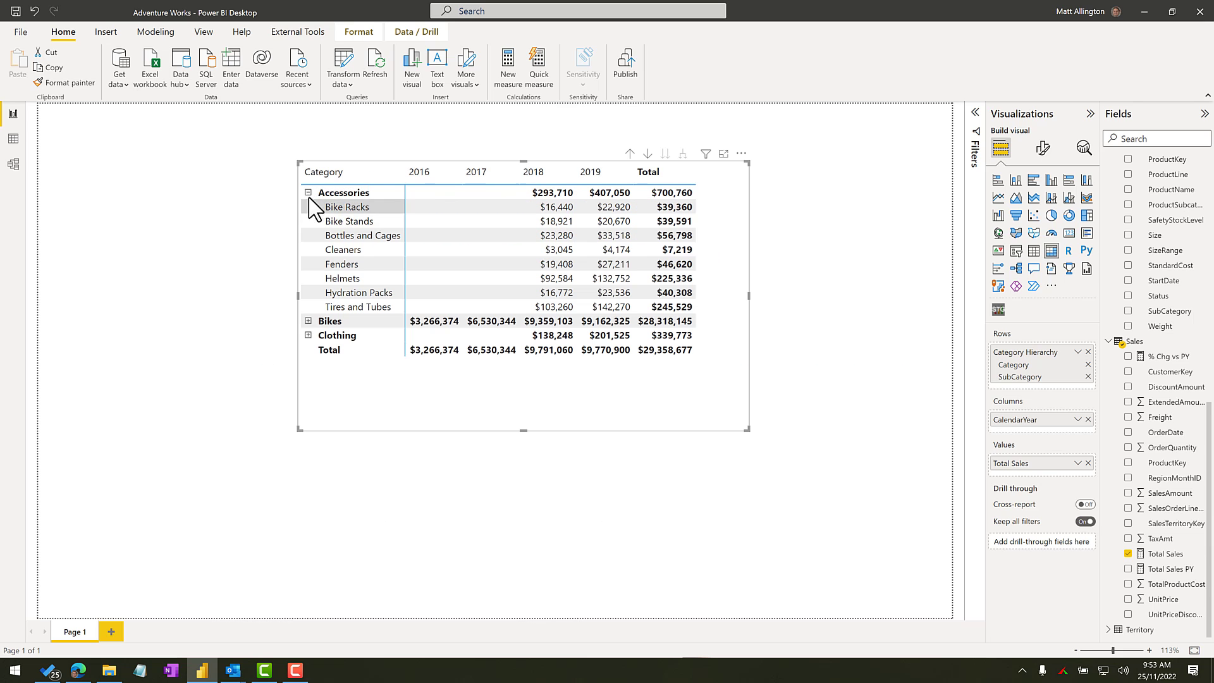
left_click_drag(748, 430, 805, 467)
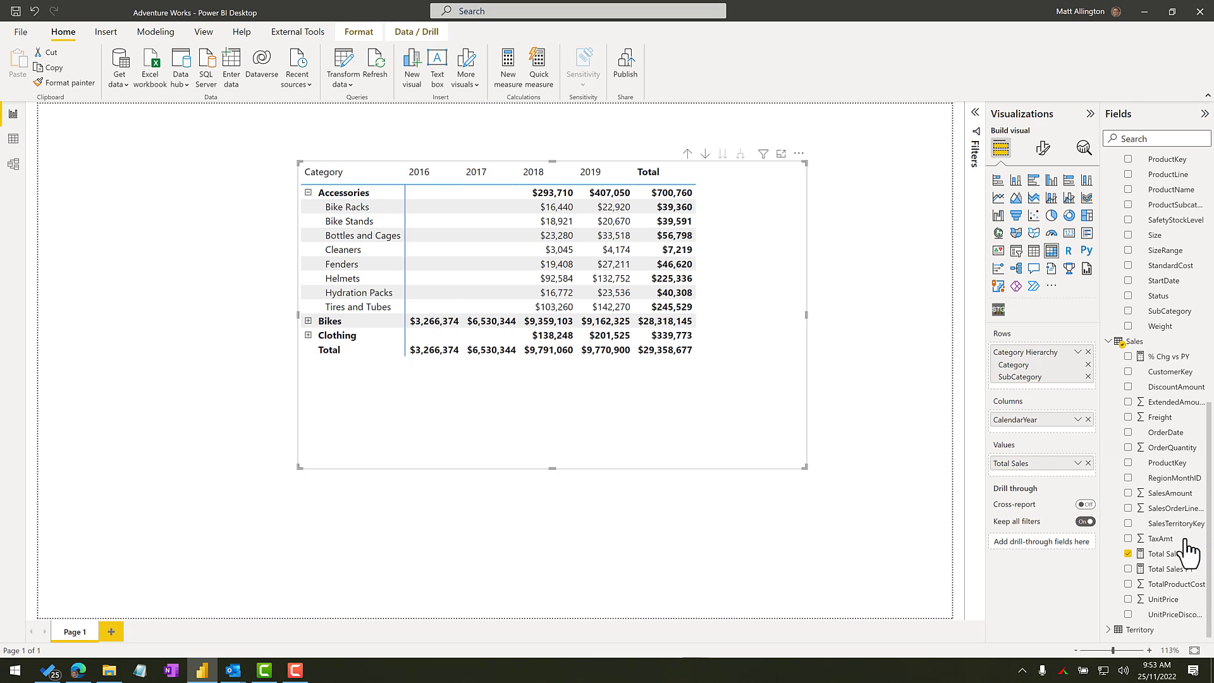
Add Total Sales PY to the matrix, widen it to show 2020 and Total, and launch Analyze in Excel
left_click_drag(1180, 575, 586, 441)
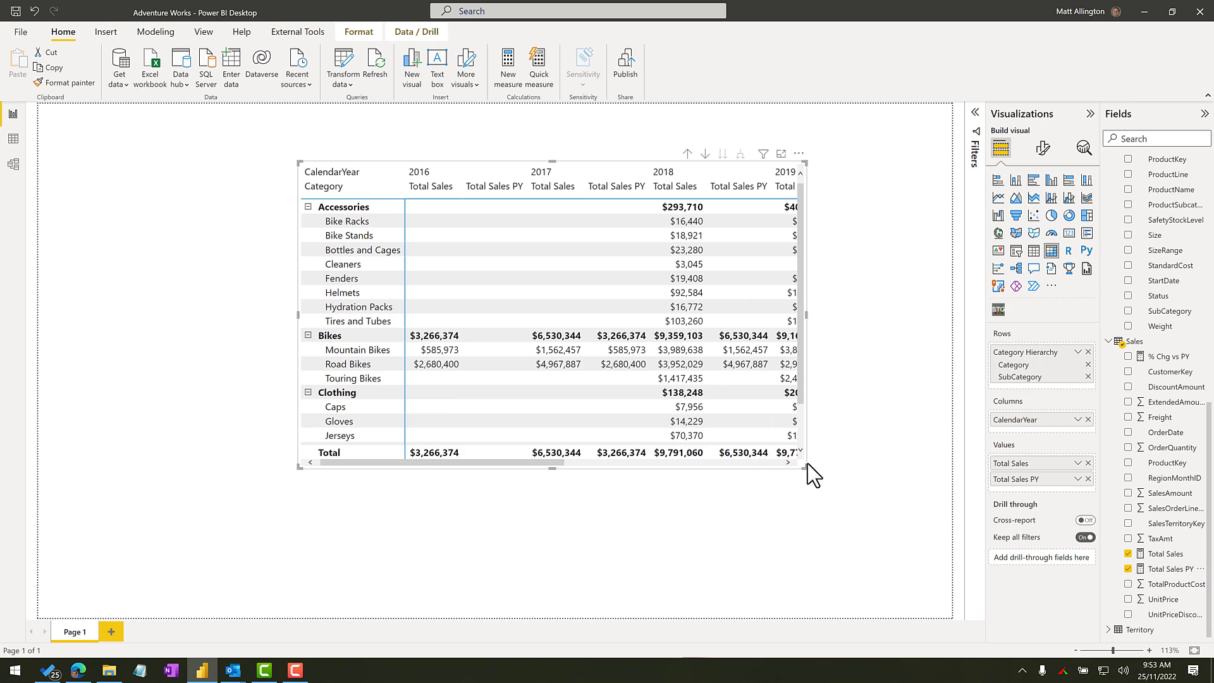
left_click_drag(804, 468, 917, 533)
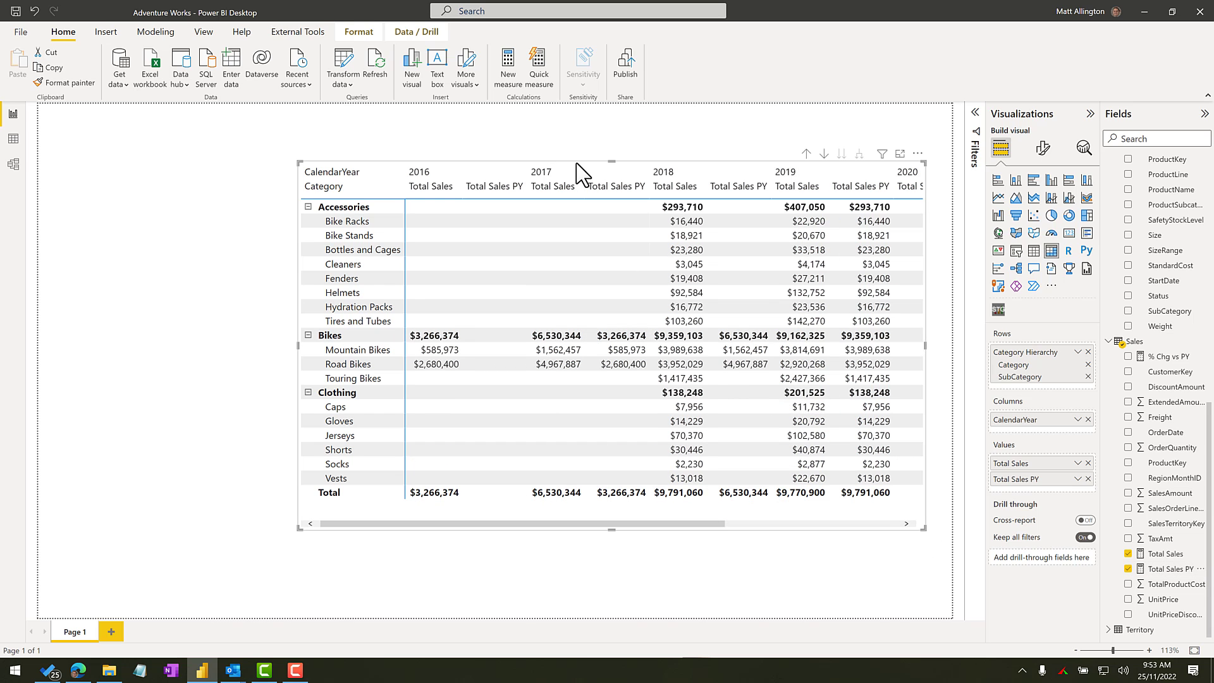
left_click_drag(577, 168, 375, 162)
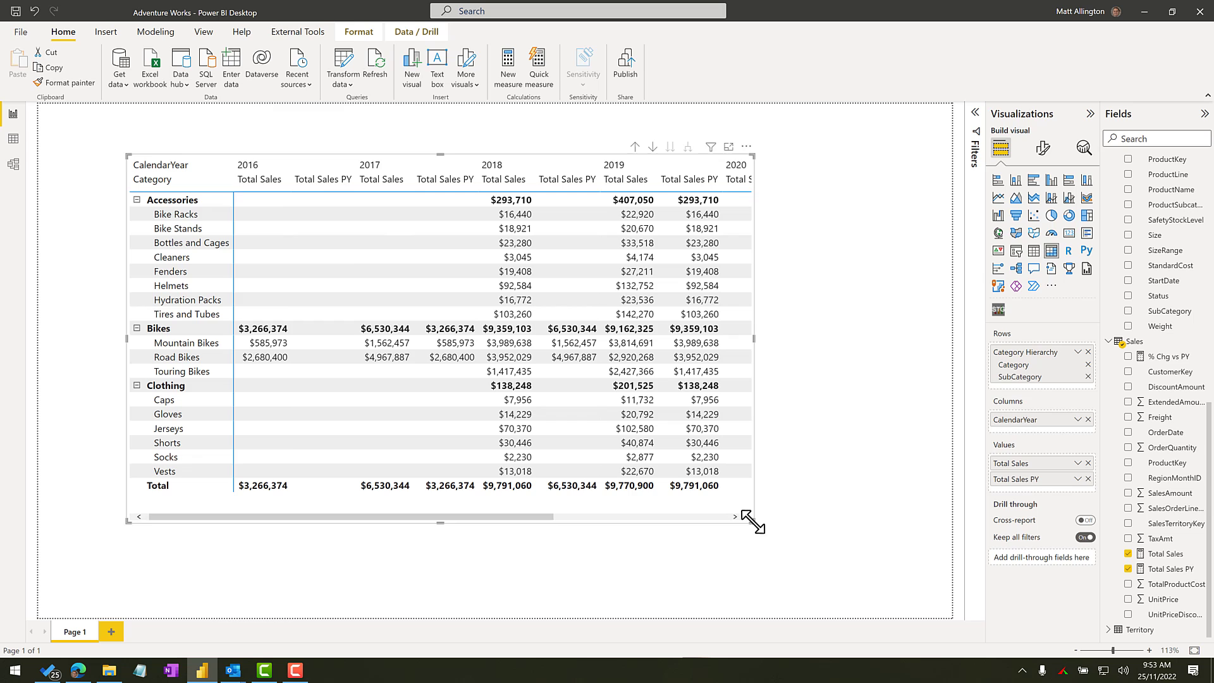
left_click_drag(751, 521, 866, 550)
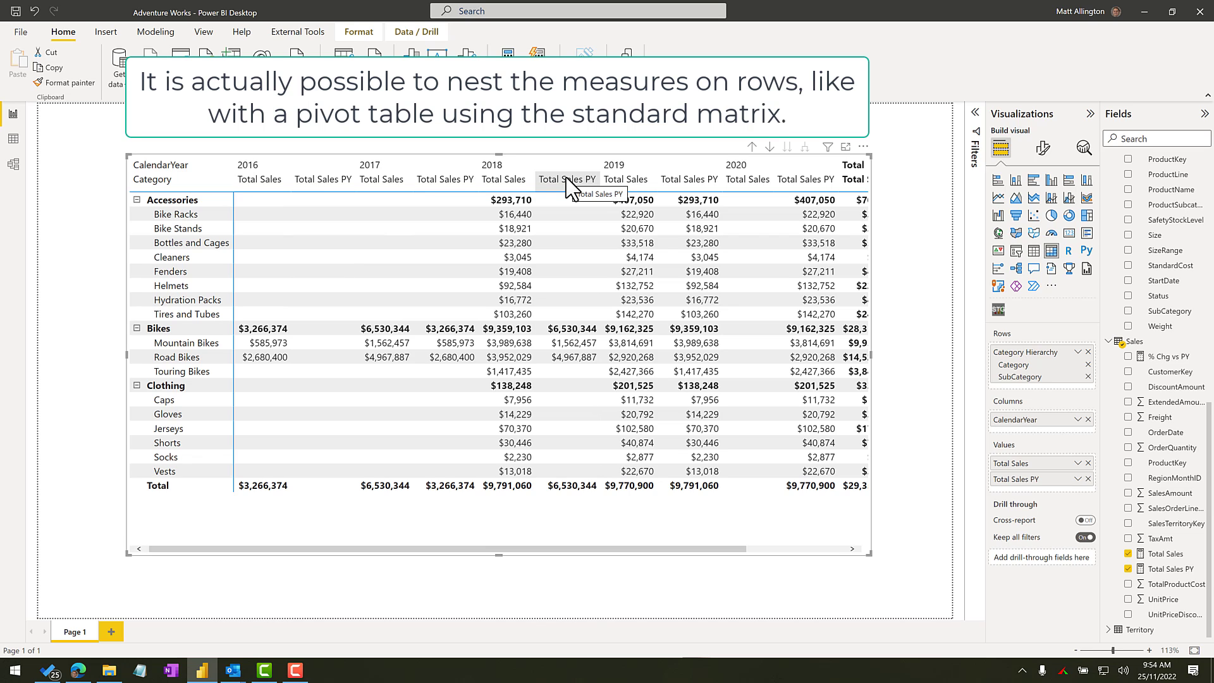
left_click(299, 31)
left_click(23, 66)
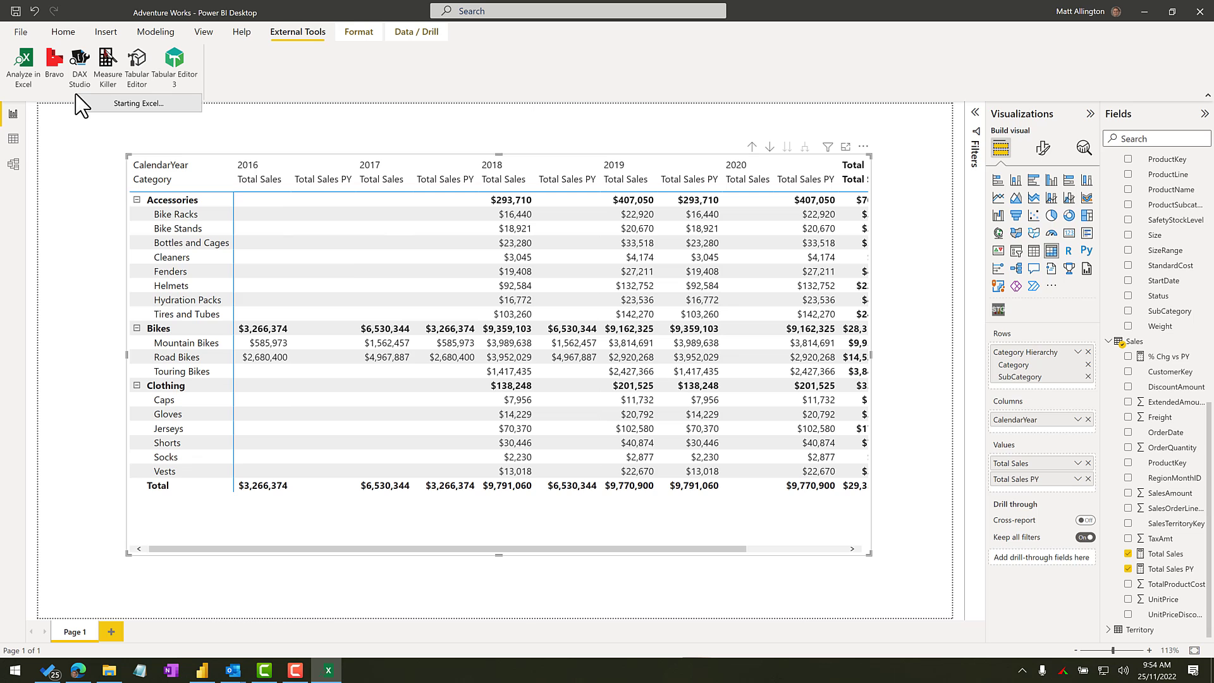
Maximise the Excel workbook, add CalendarYear to the pivot columns, and collapse the field list to table names
left_click(327, 669)
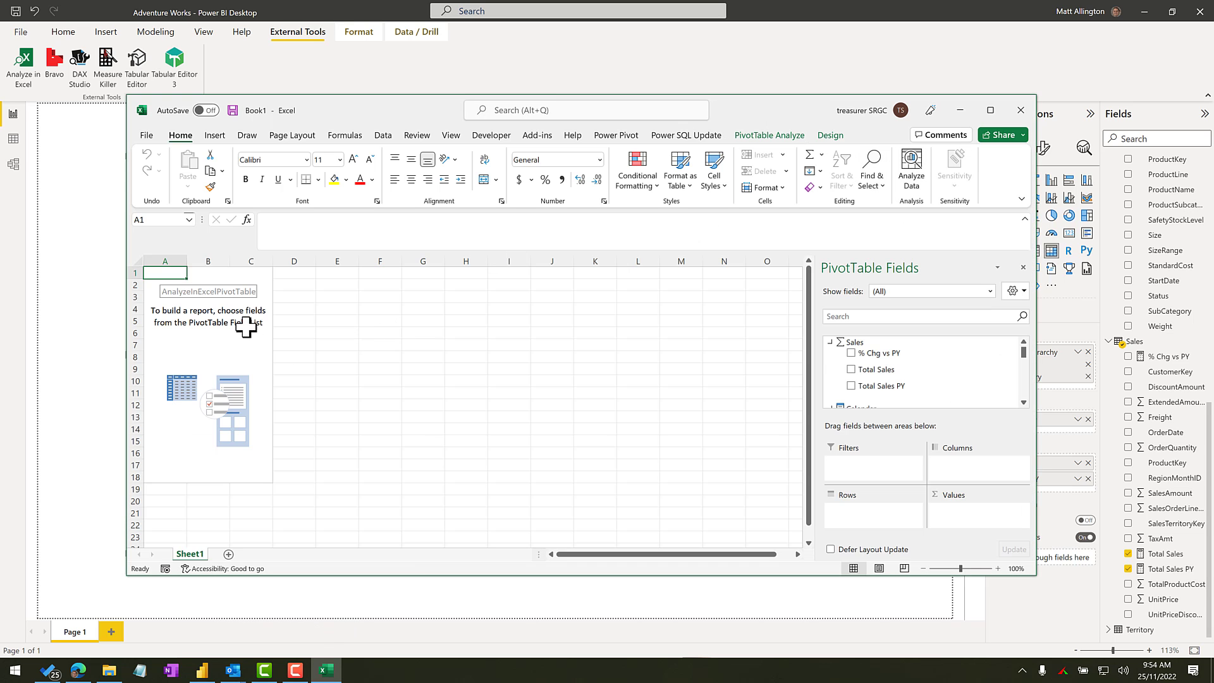
left_click(990, 112)
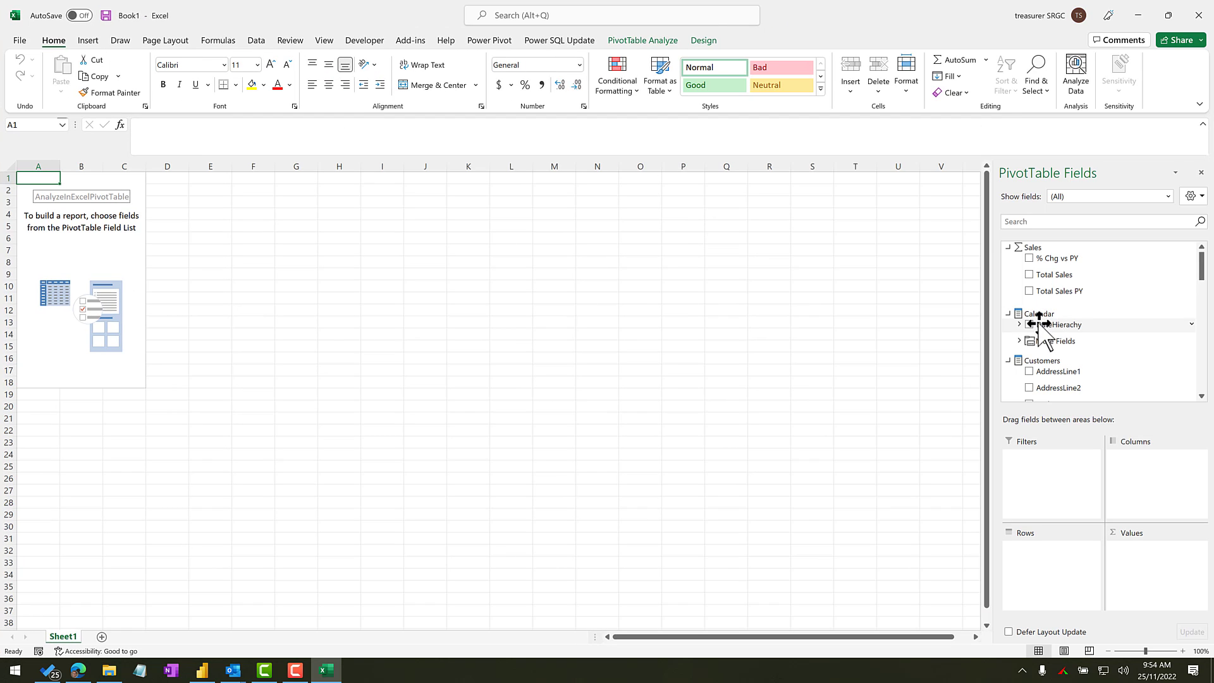
left_click(1020, 340)
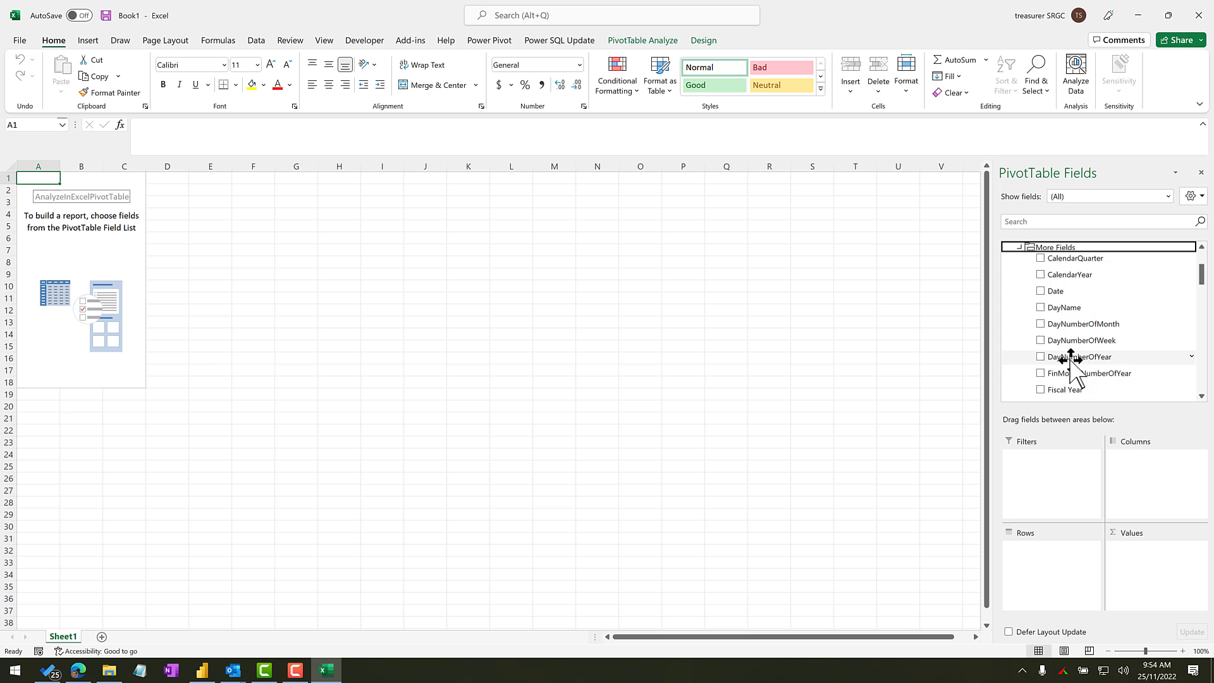
left_click_drag(1086, 272, 1034, 279)
left_click(1040, 264)
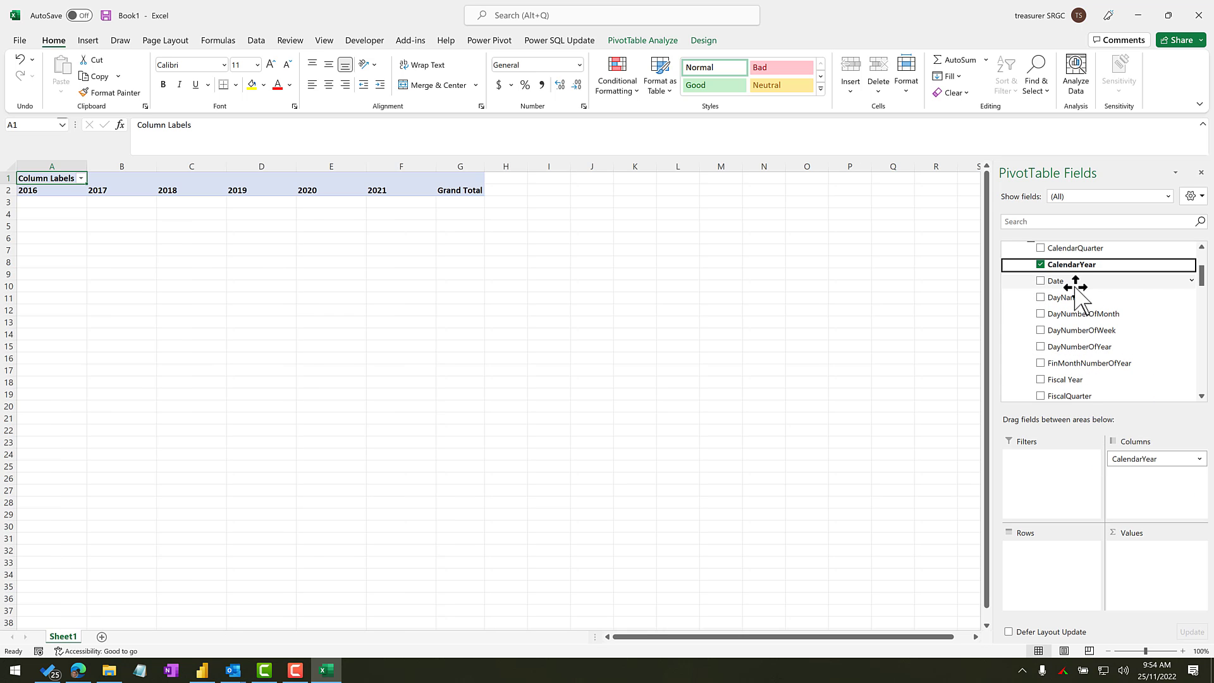
left_click(1195, 196)
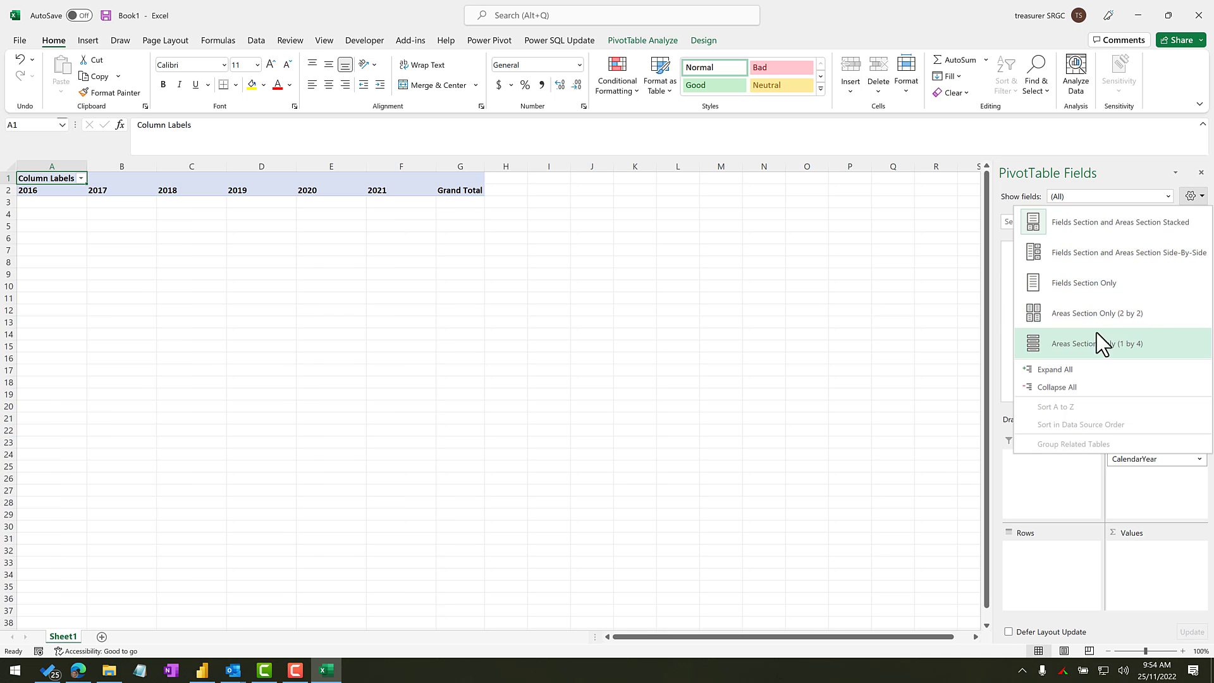
left_click(1078, 386)
Put Category Hierarchy in rows, add Total Sales and Total Sales PY, and expand Accessories
left_click(1009, 306)
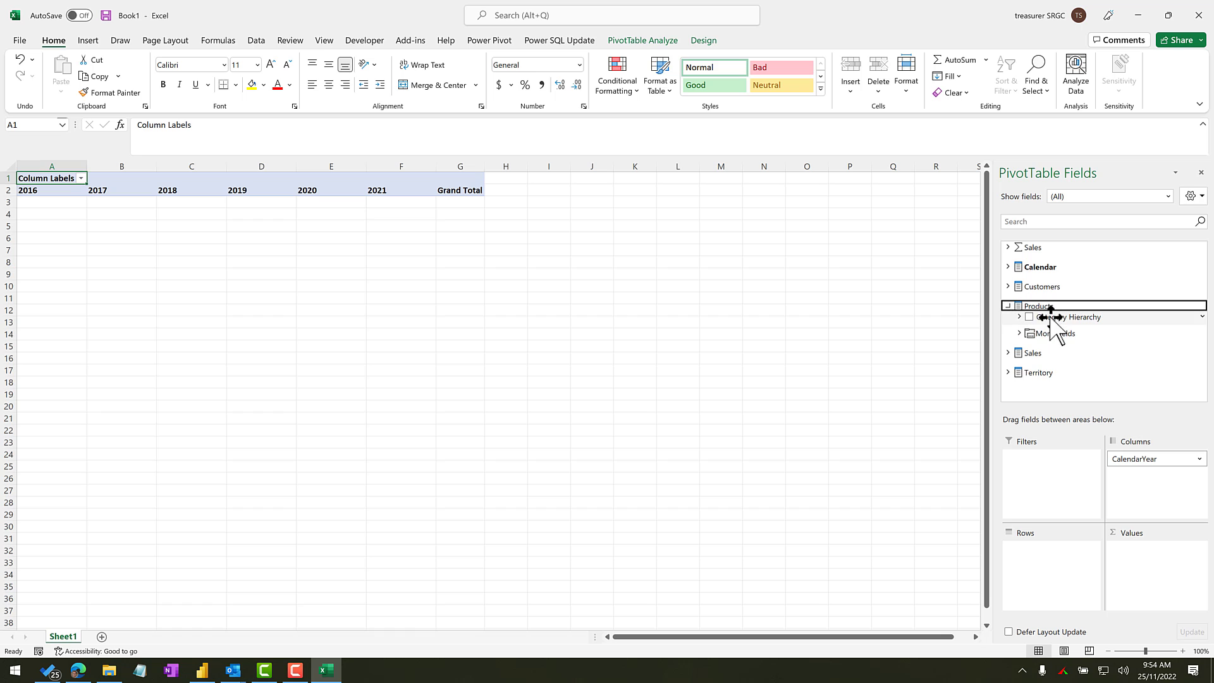
left_click_drag(1057, 317, 1018, 569)
left_click(1008, 247)
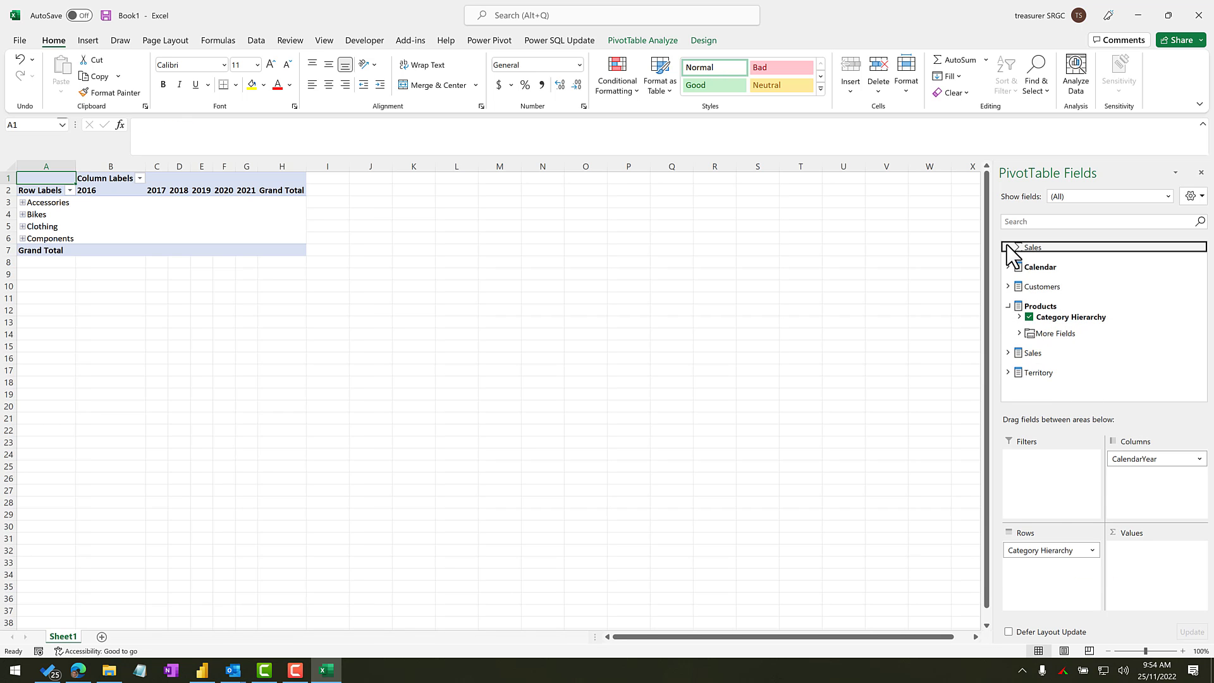
left_click(1029, 274)
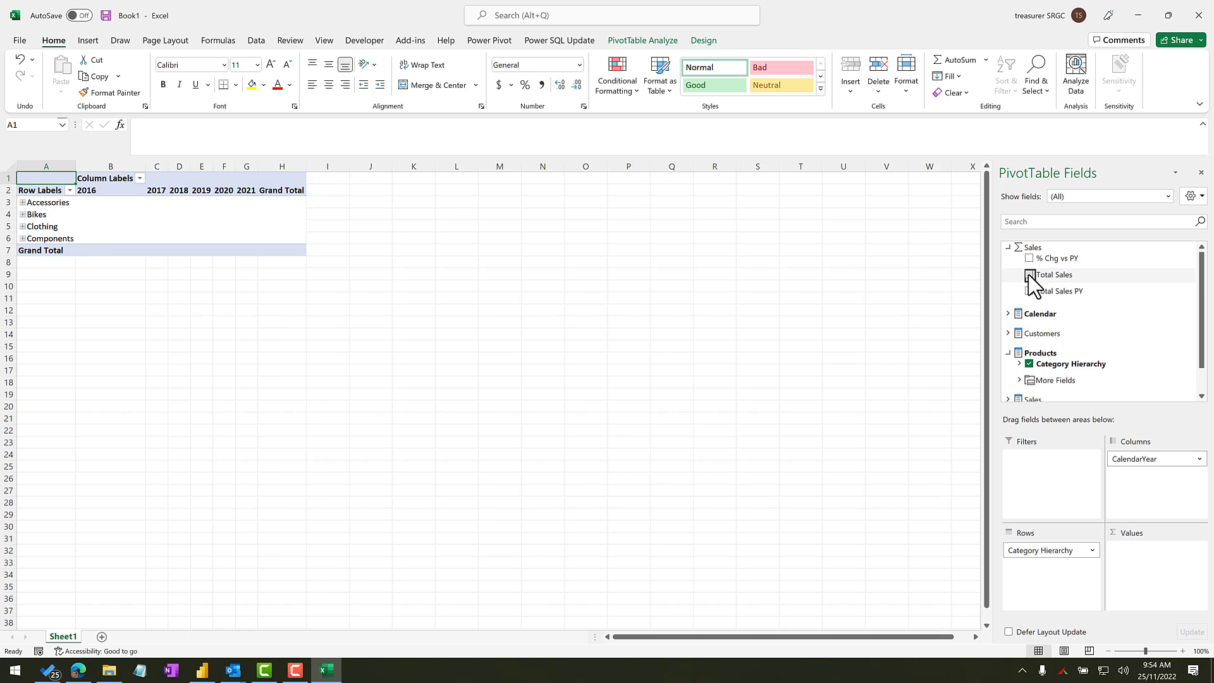
left_click(1028, 291)
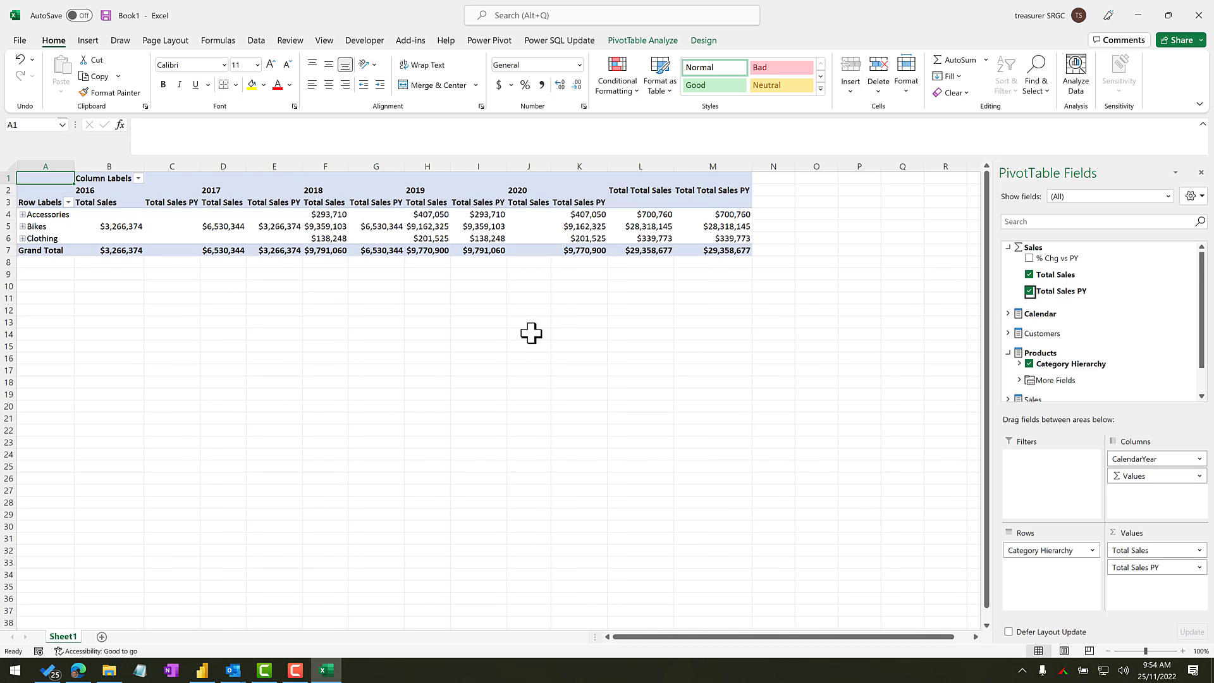
left_click(22, 214)
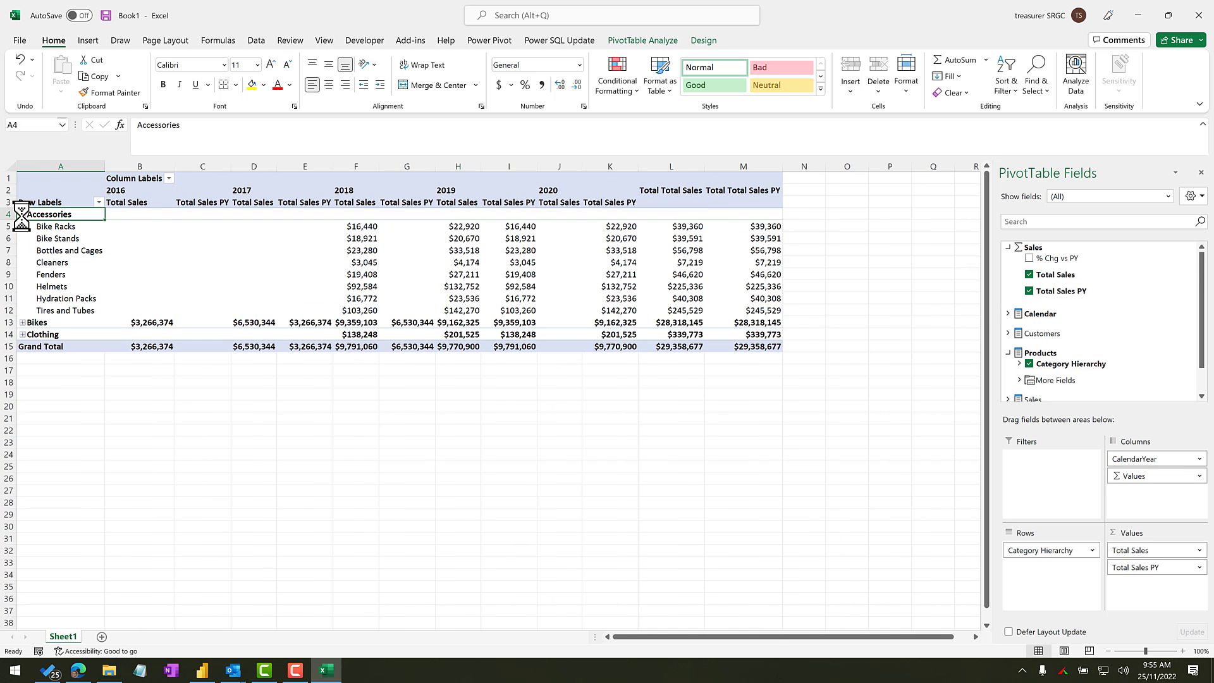
left_click_drag(241, 202, 284, 201)
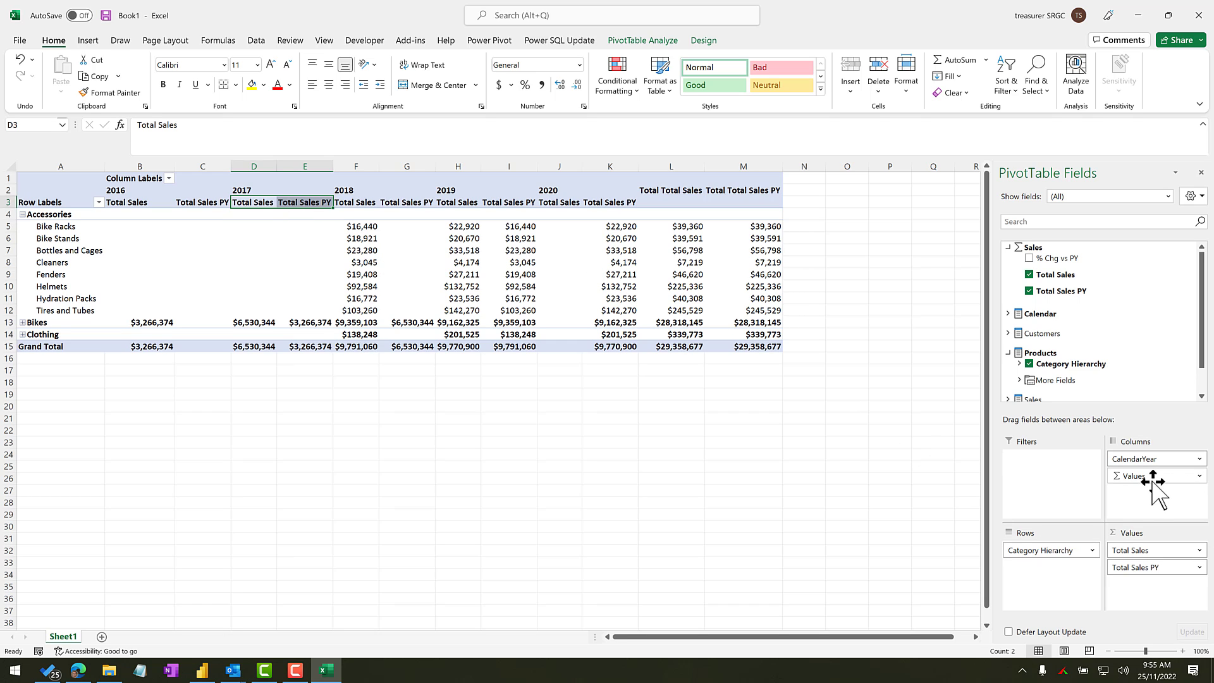
Move Σ Values above CalendarYear in the Columns area so years nest under each measure
left_click_drag(1155, 480, 1099, 612)
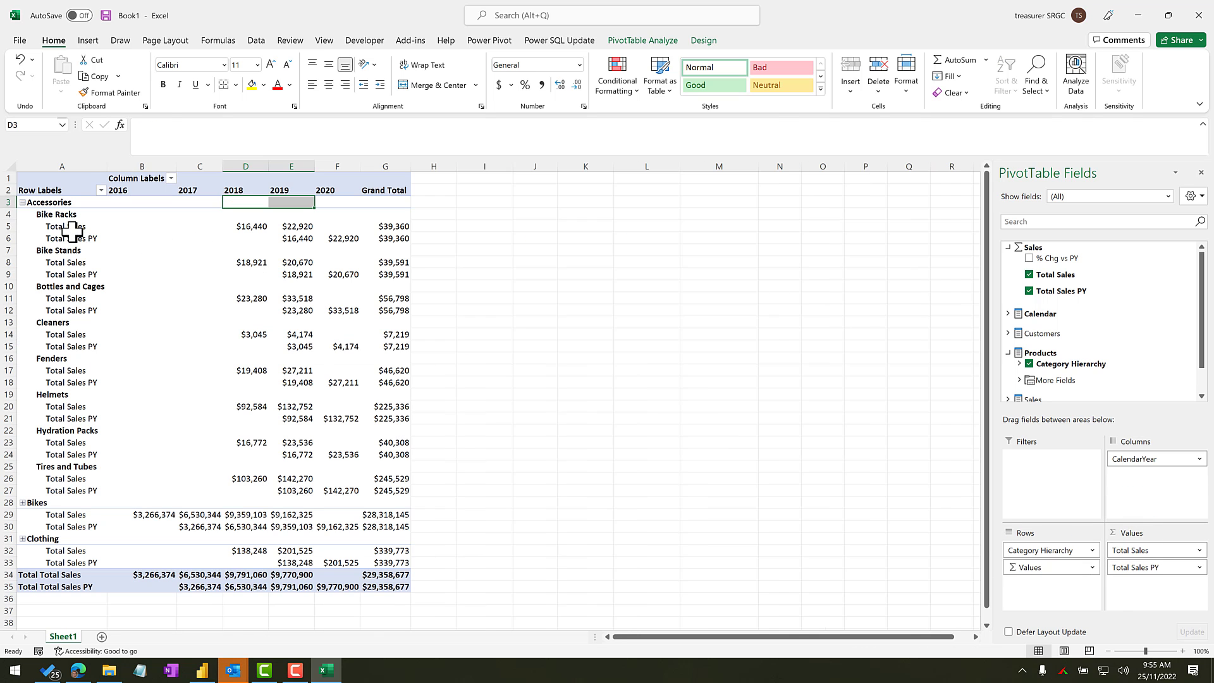
left_click_drag(76, 230, 75, 239)
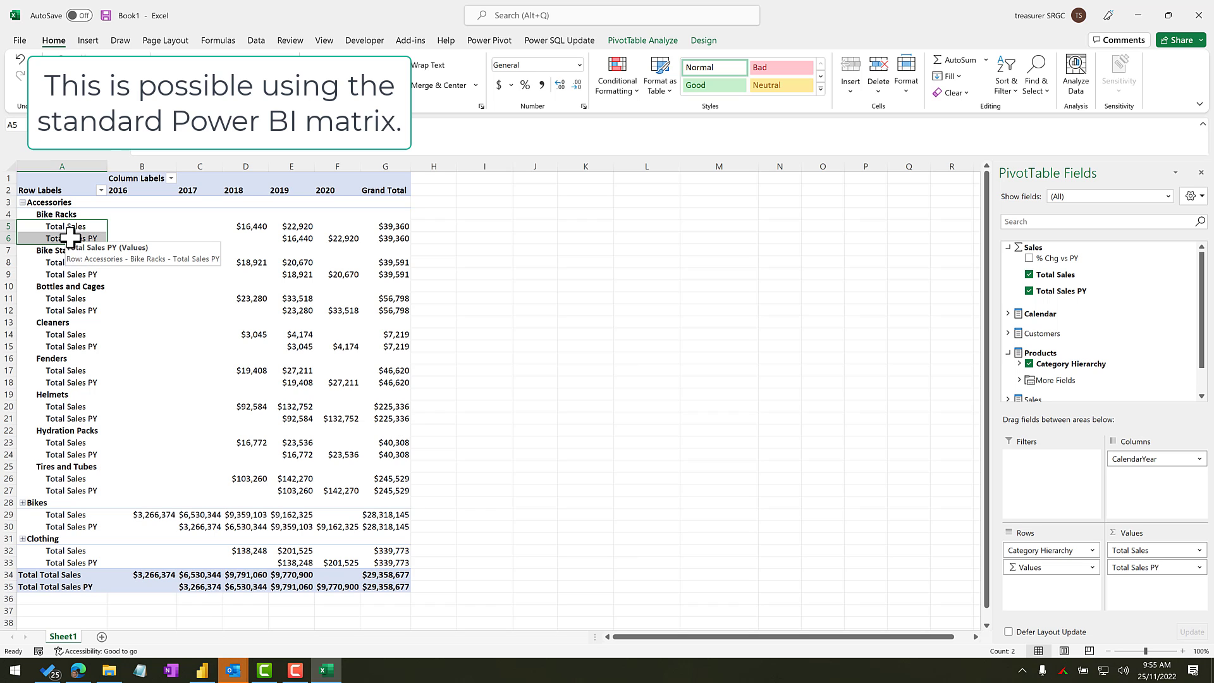
left_click_drag(1049, 568, 1145, 484)
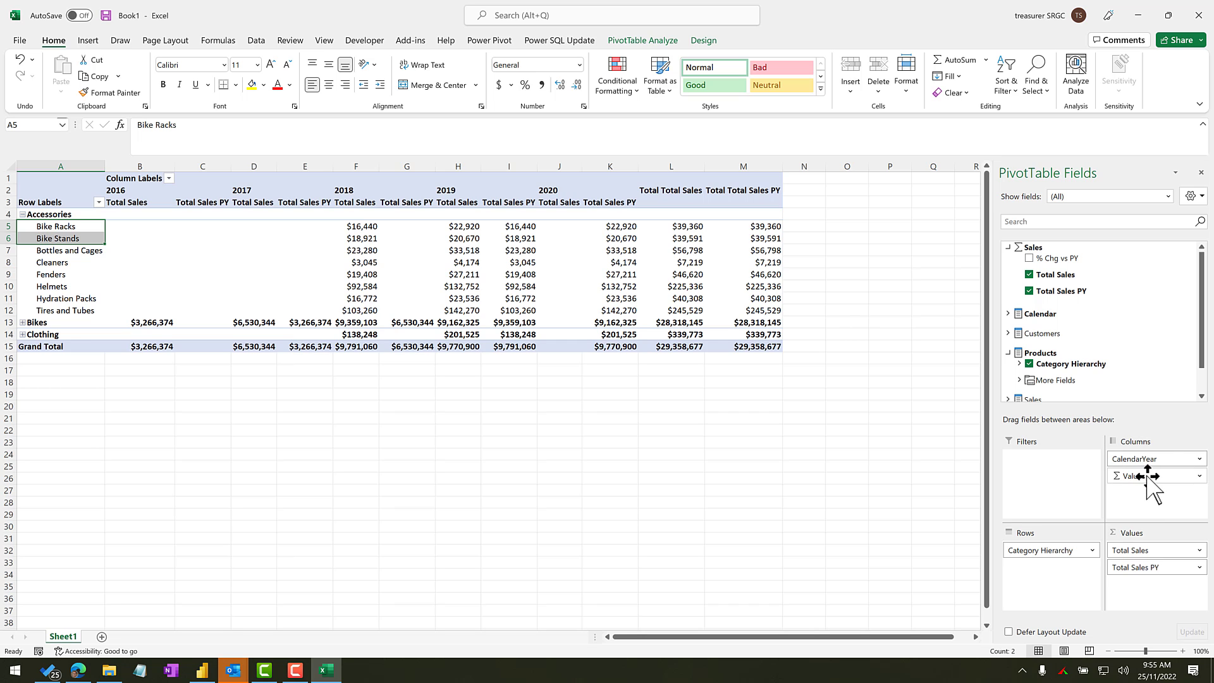
left_click_drag(1147, 478, 1148, 458)
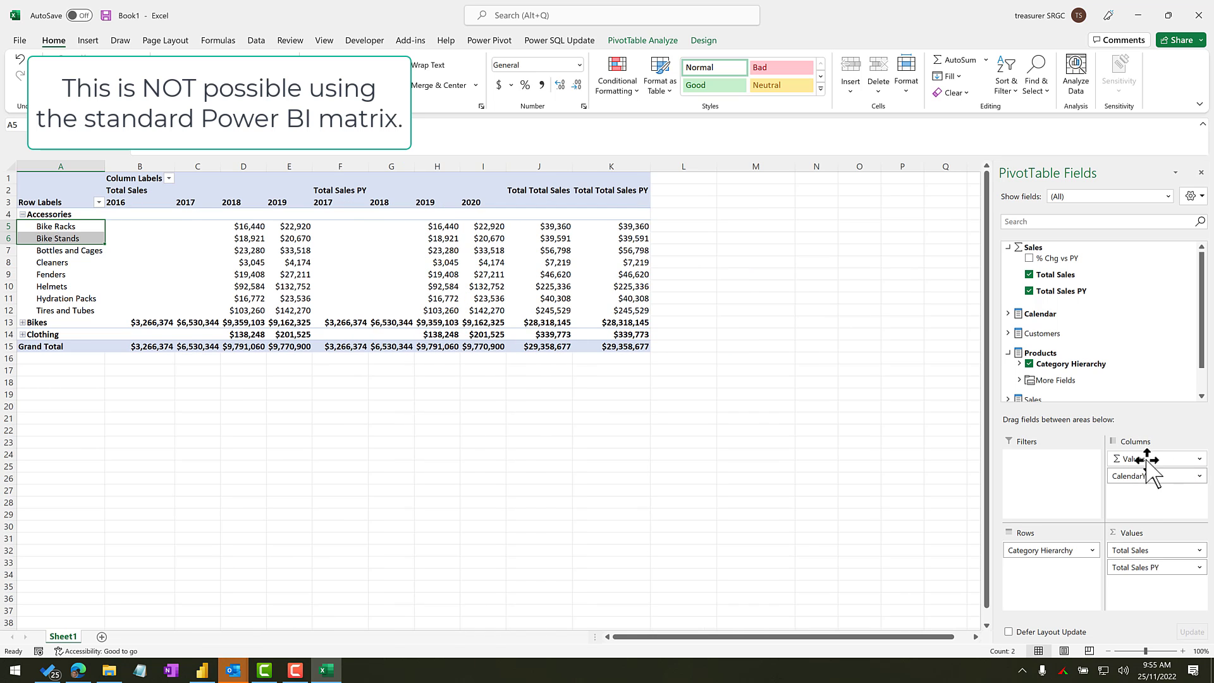
Check the Total Sales and Total Sales PY column blocks, then add % Chg vs PY to the values
left_click_drag(117, 189, 299, 342)
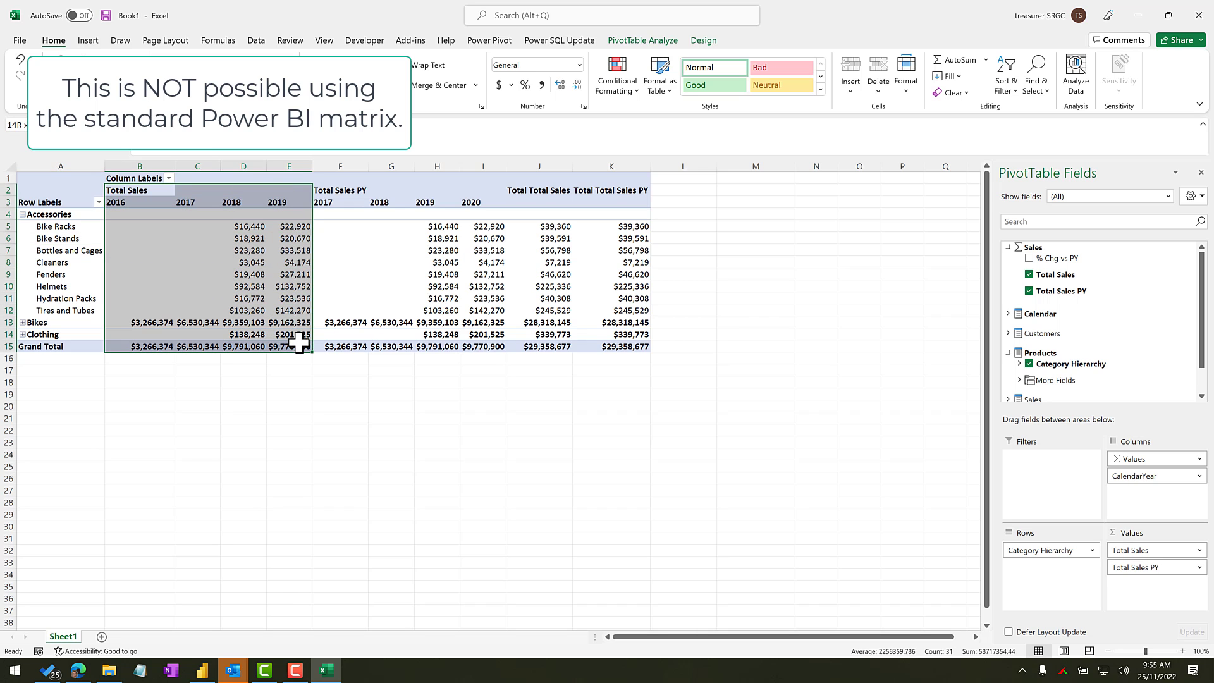
left_click(342, 229)
left_click_drag(332, 190, 504, 346)
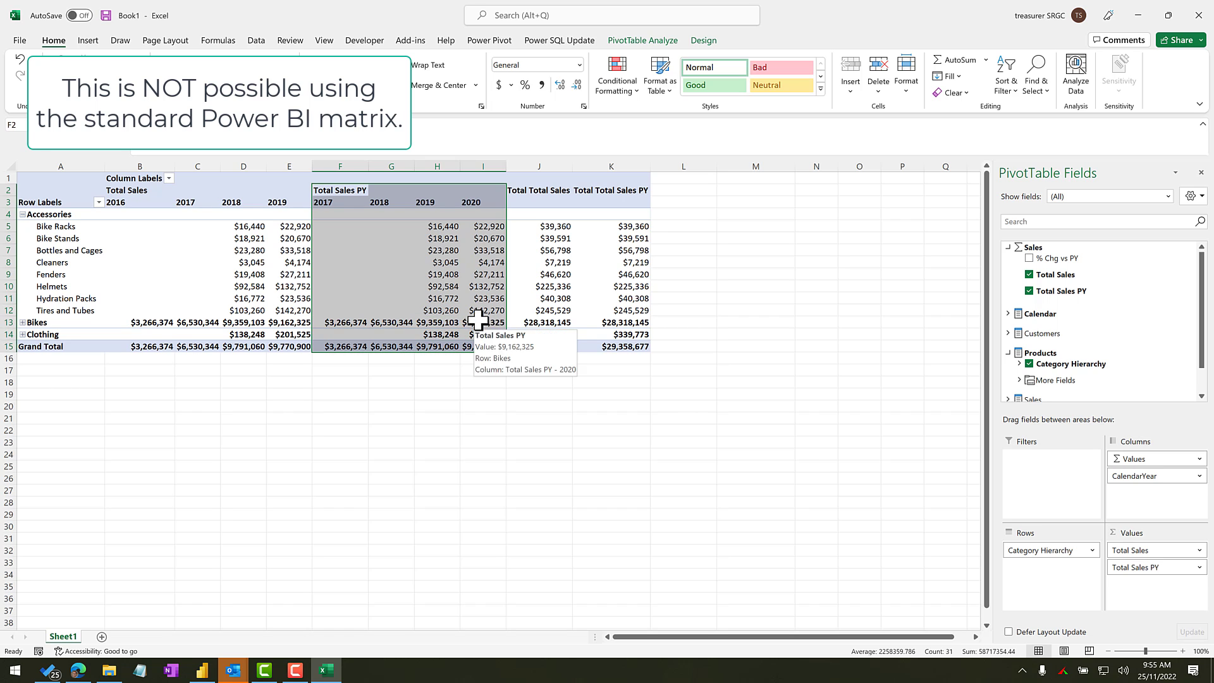
left_click(476, 312)
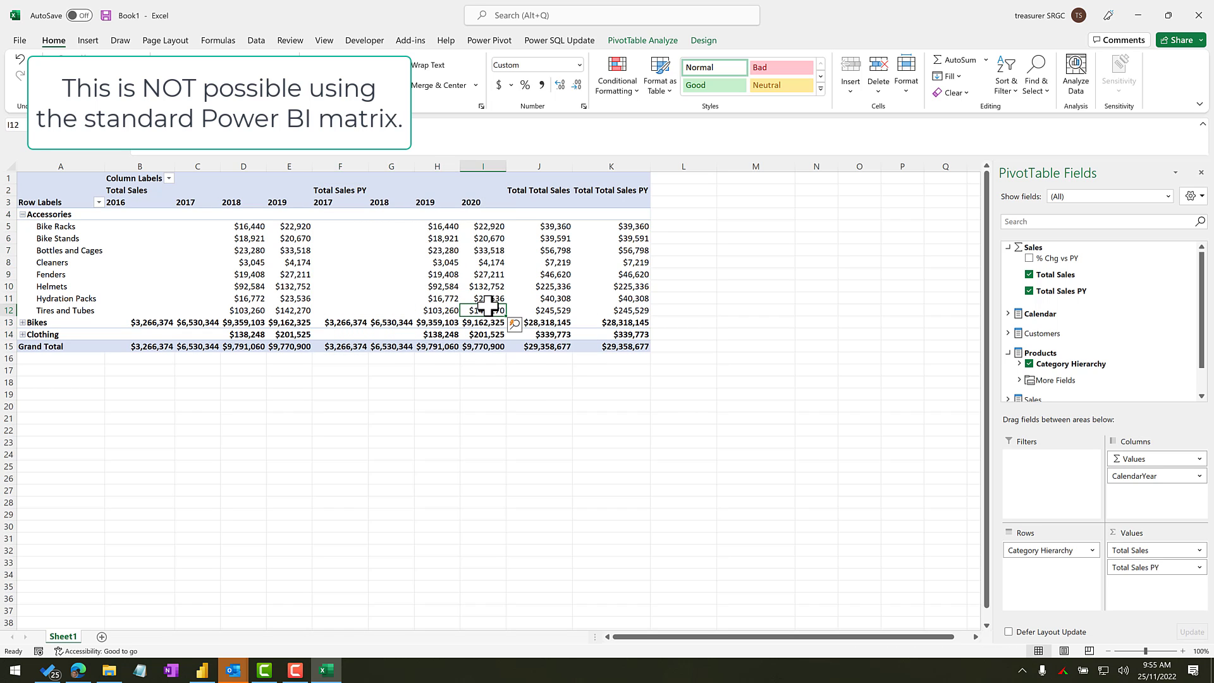
left_click_drag(1052, 259, 1143, 578)
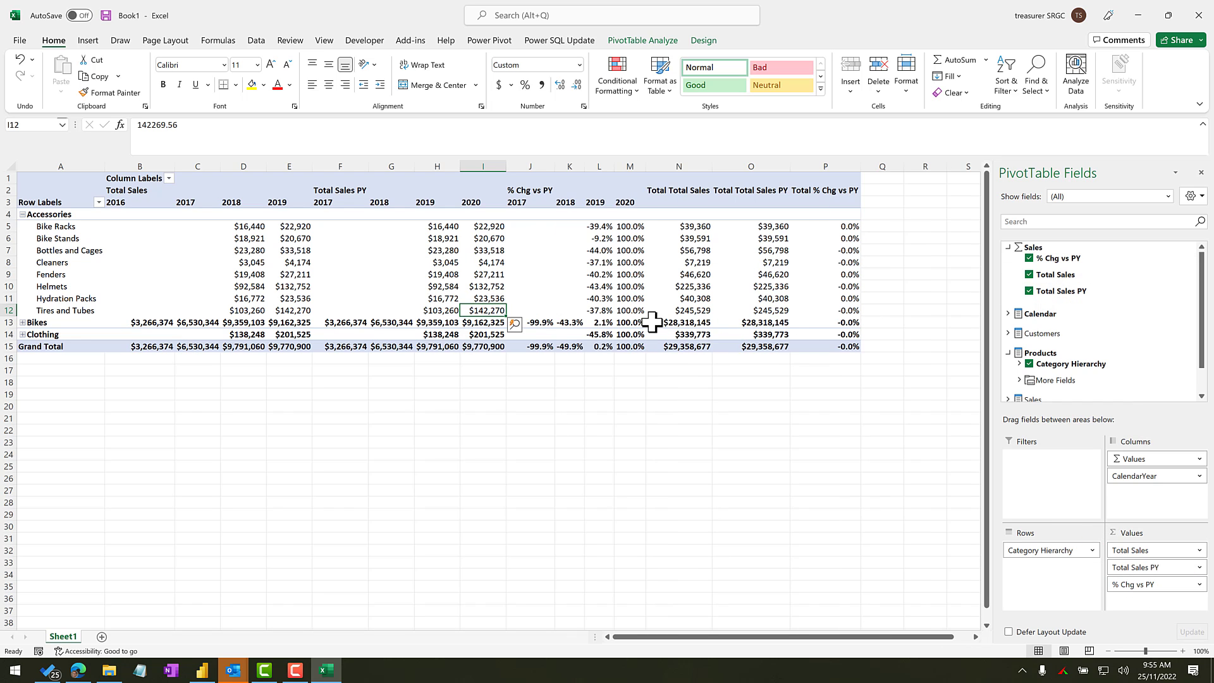
mouse_move(652, 323)
Back in Power BI, stretch the Inforiver matrix to the page's top-right and bottom edges
left_click(202, 670)
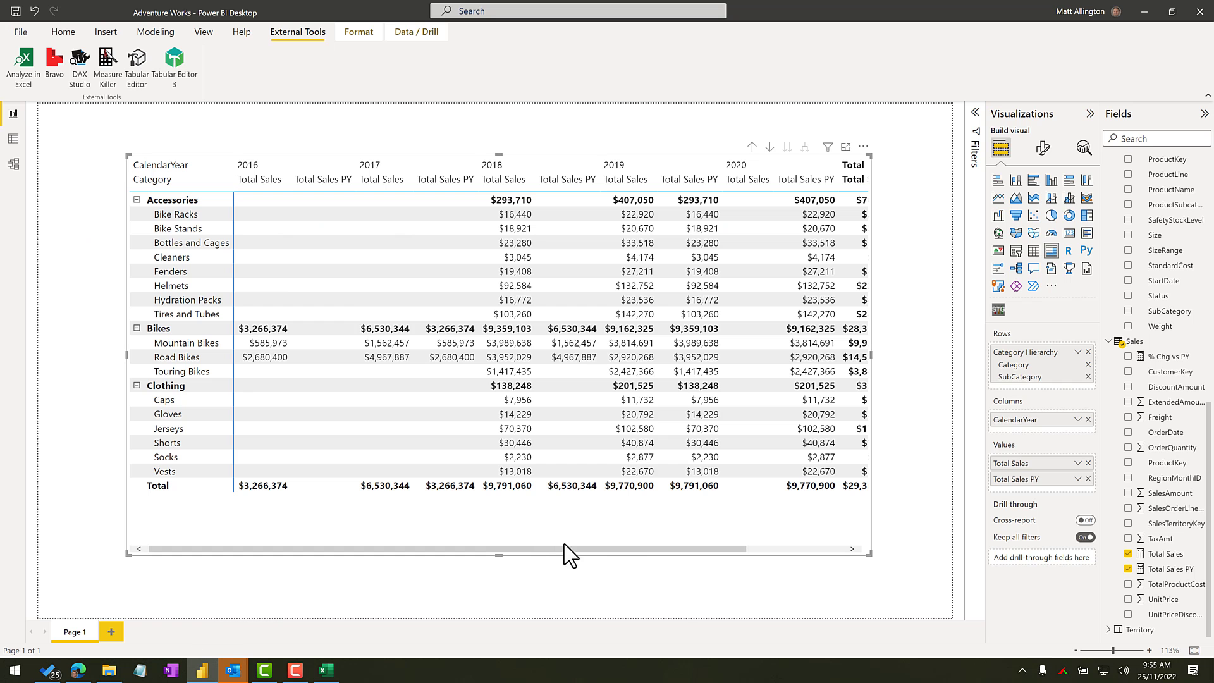
left_click_drag(628, 538, 607, 536)
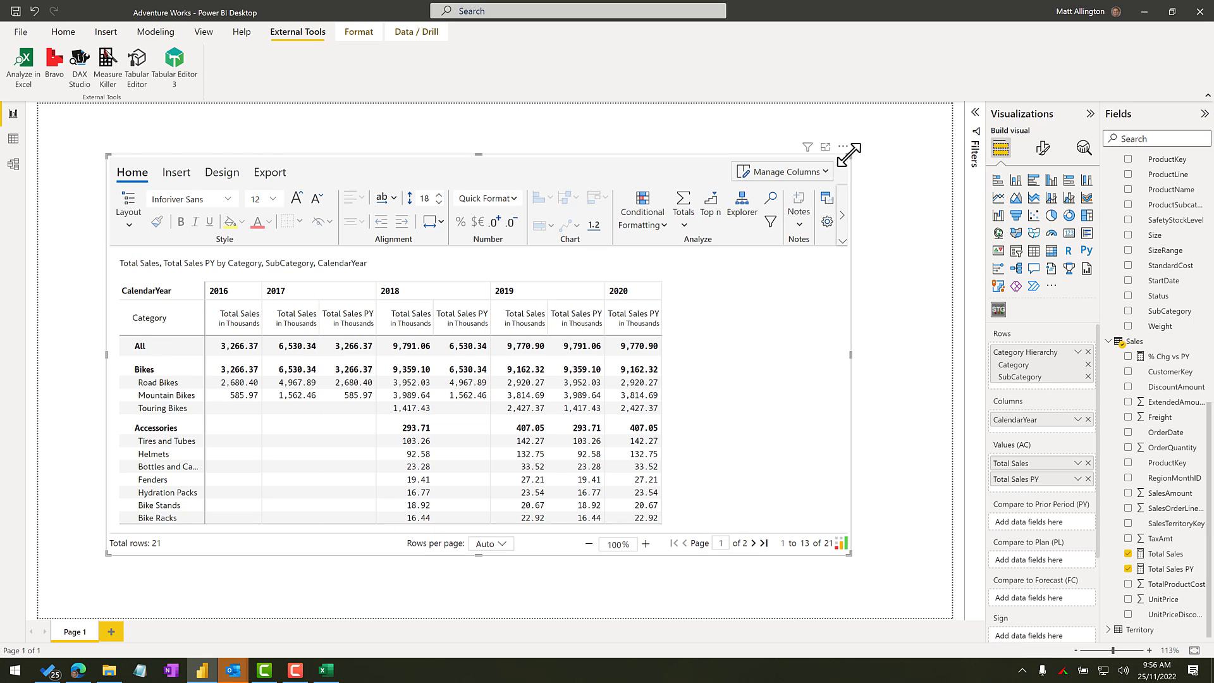
left_click_drag(849, 155, 981, 92)
left_click_drag(952, 555, 970, 634)
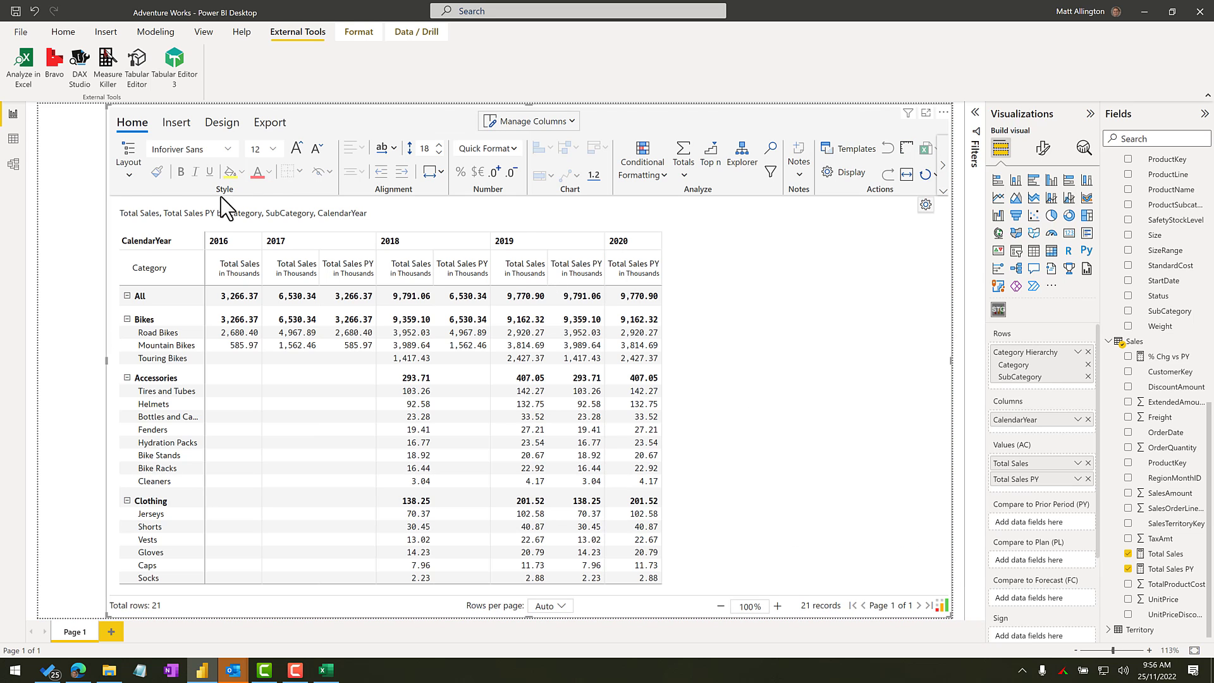
Set Layout > Measures to In Rows and add % Chg vs PY to the matrix values
left_click(131, 180)
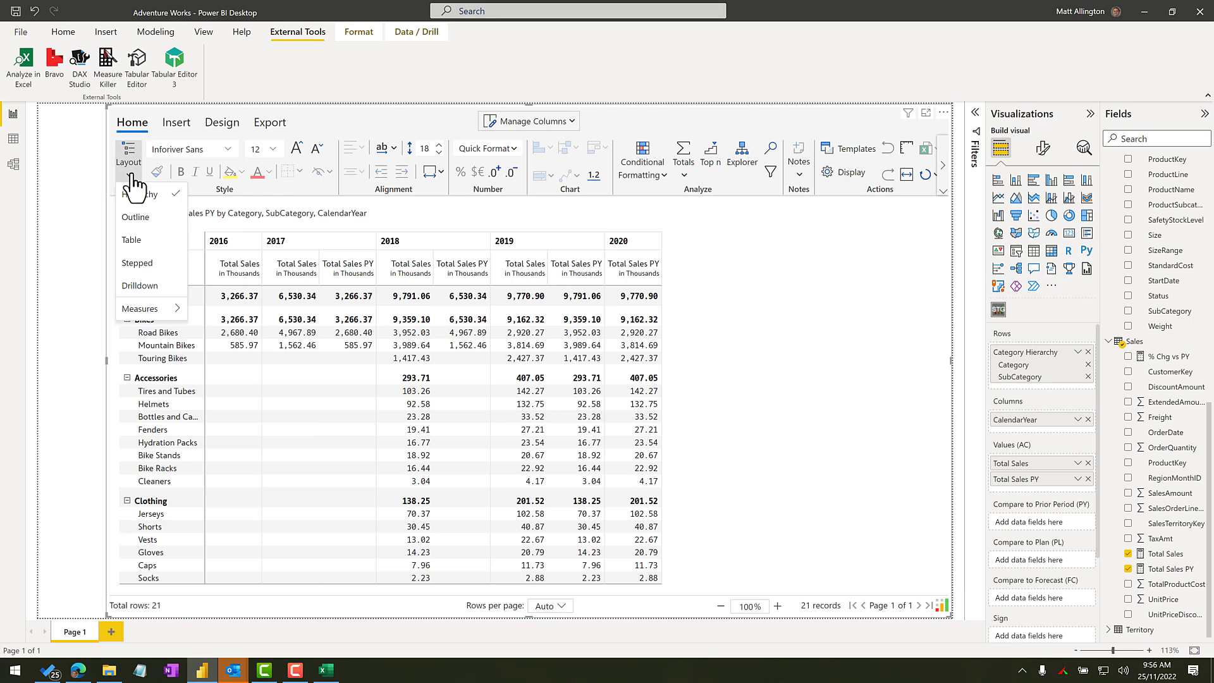
mouse_move(137, 310)
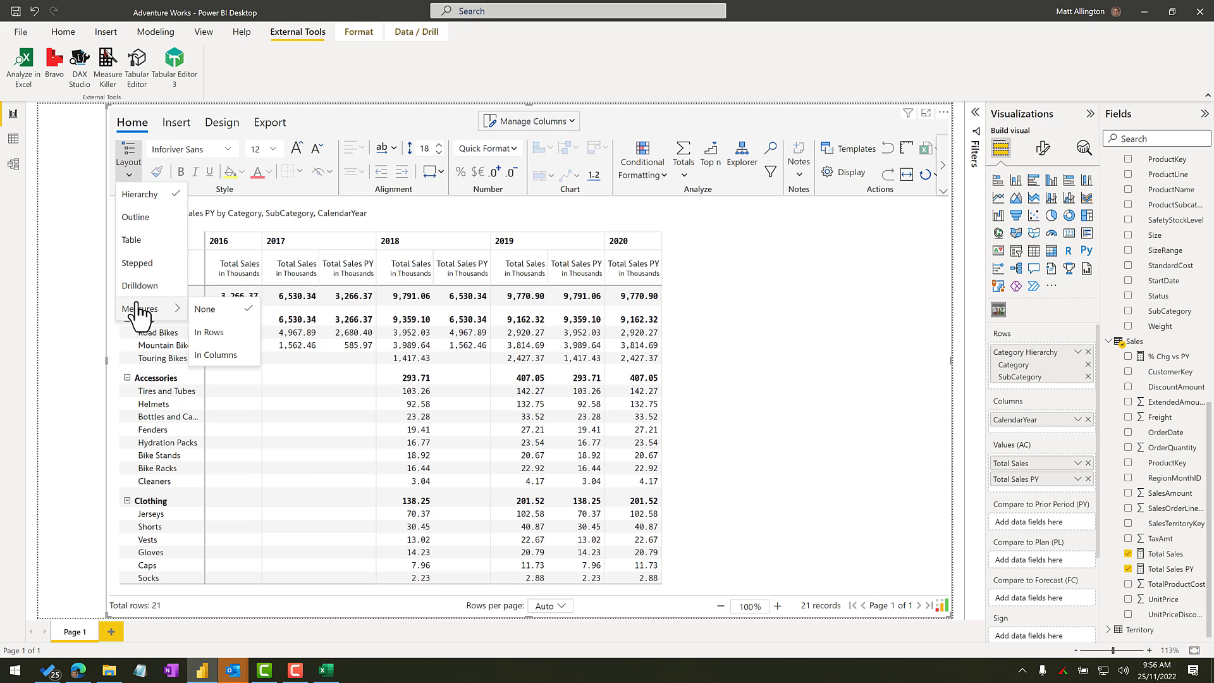
left_click(223, 332)
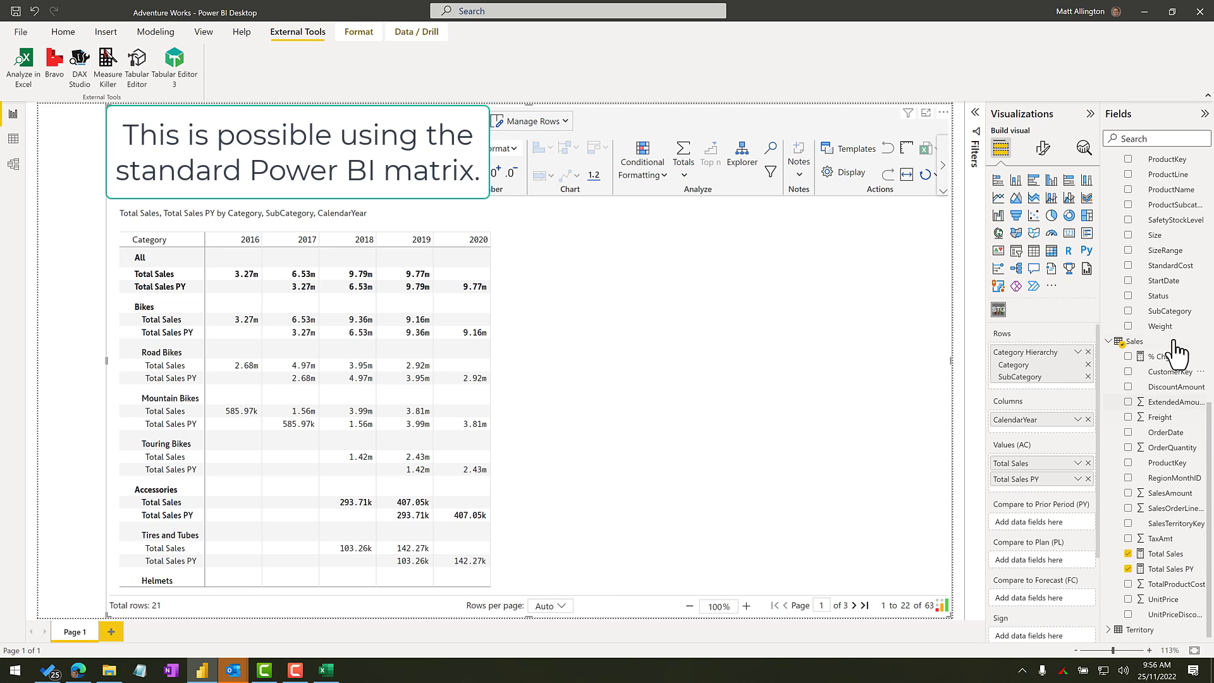
left_click_drag(1170, 357, 1052, 489)
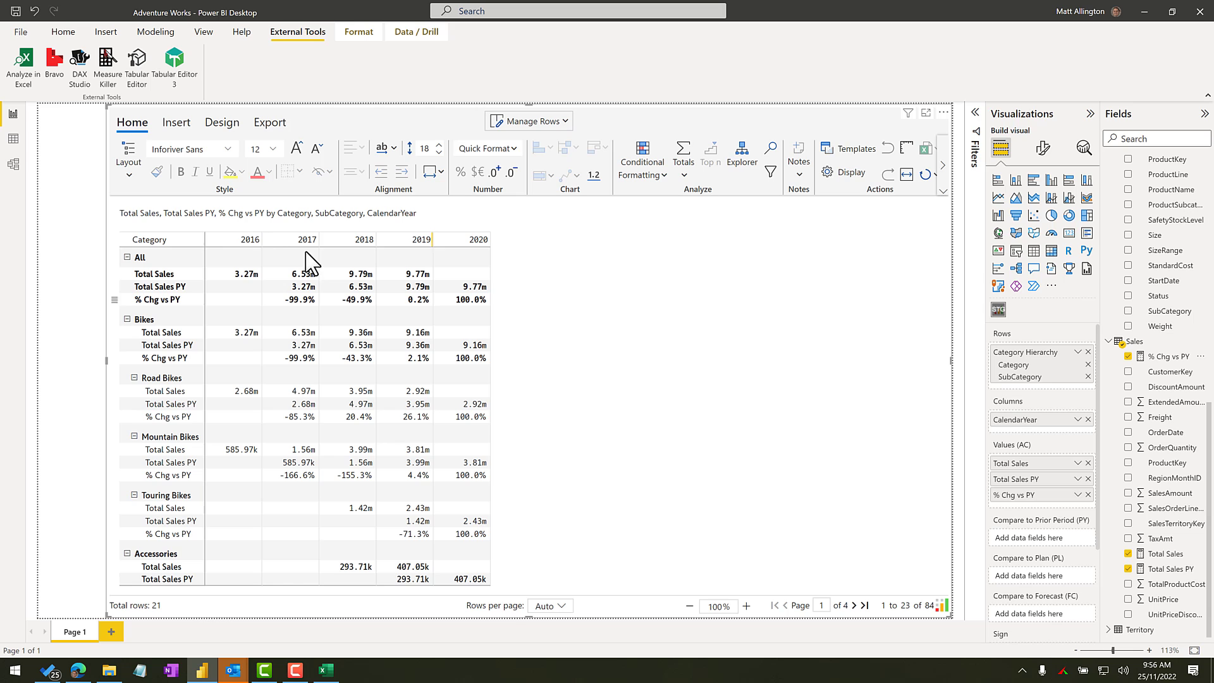
Change Layout > Measures to None, then to In Columns so measures sit above CalendarYear
left_click(127, 165)
mouse_move(144, 286)
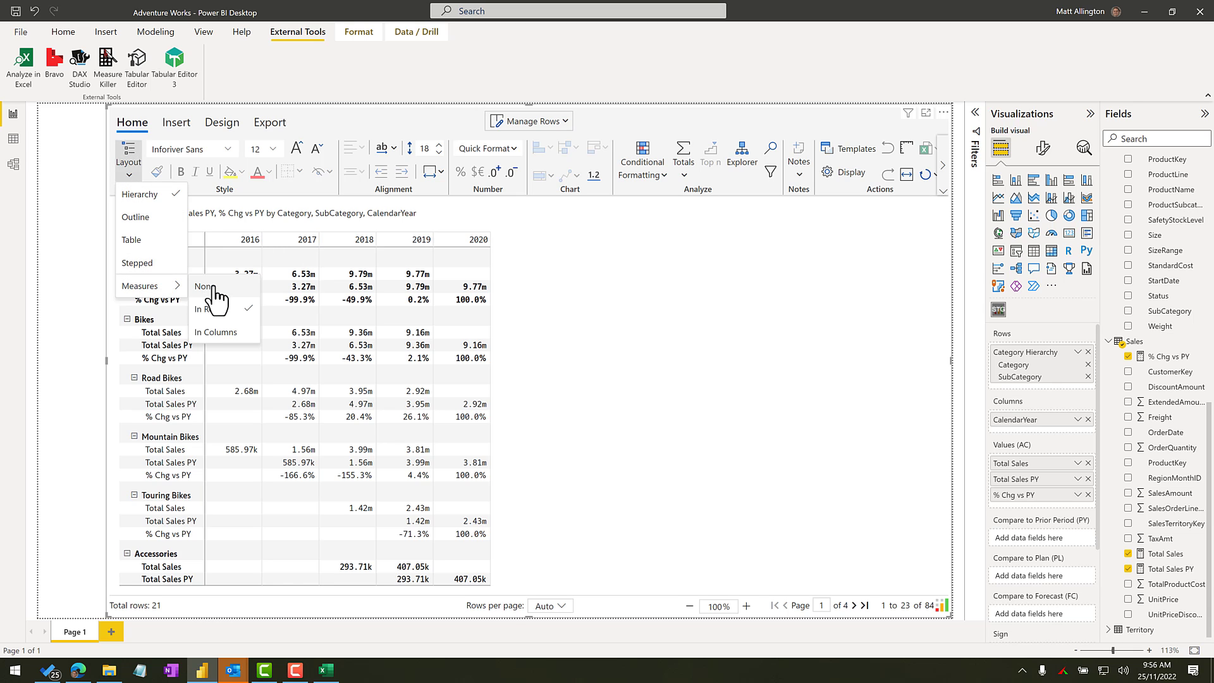
left_click(218, 297)
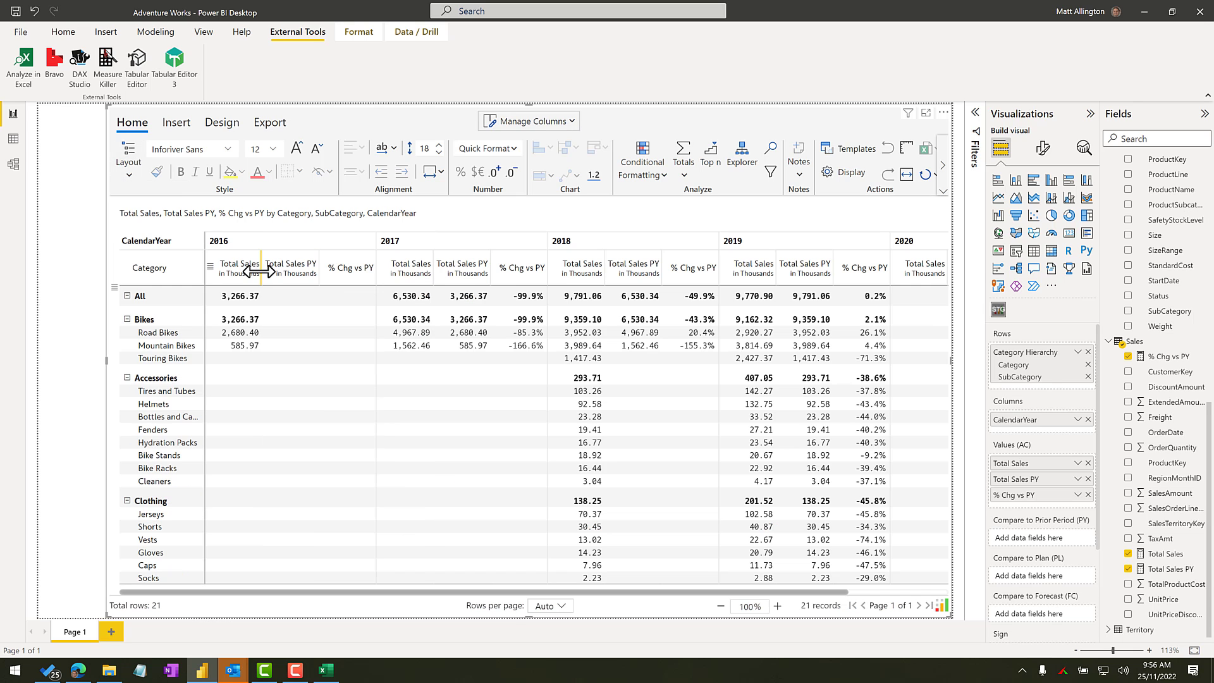
left_click(129, 166)
mouse_move(159, 310)
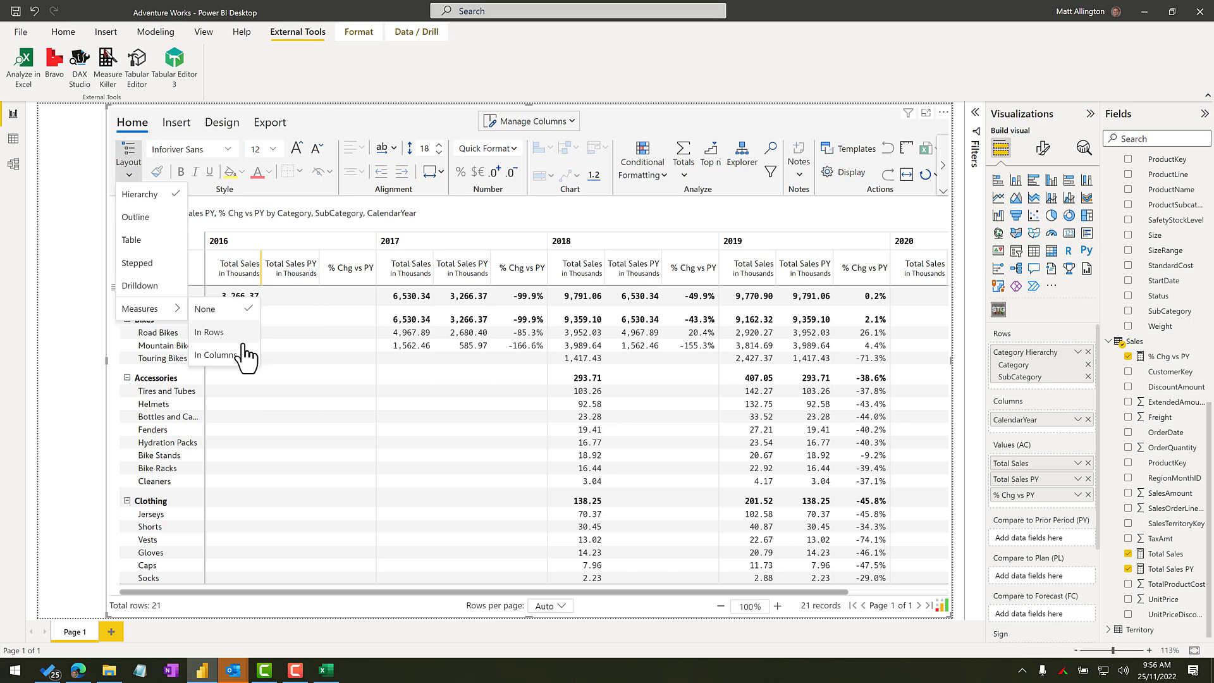
left_click(215, 355)
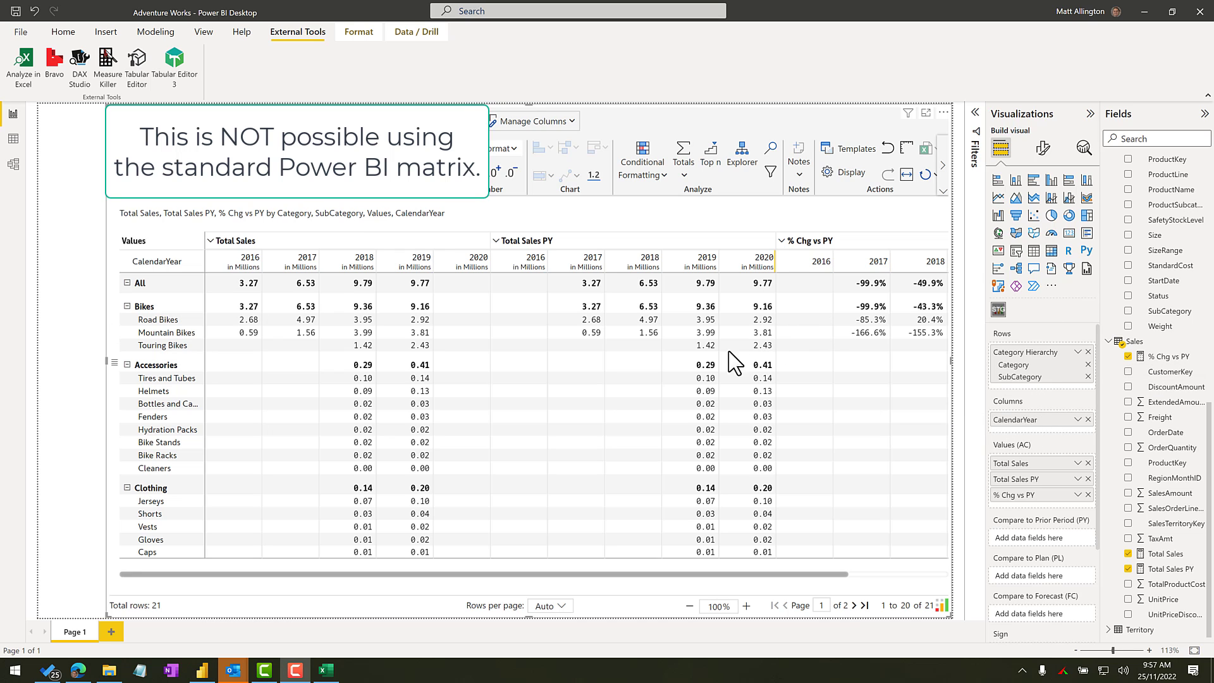
Delete the 2016–2019 column headers under Total Sales PY and under % Chg vs PY
left_click(706, 273, "shift")
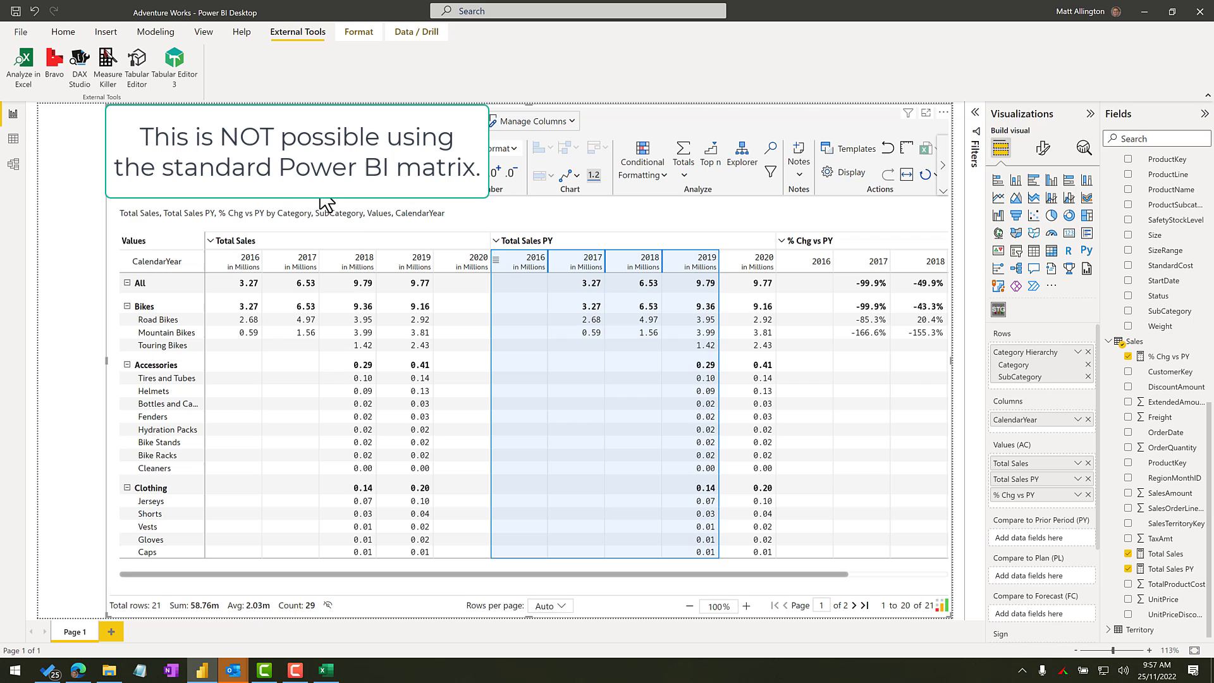
key("Delete")
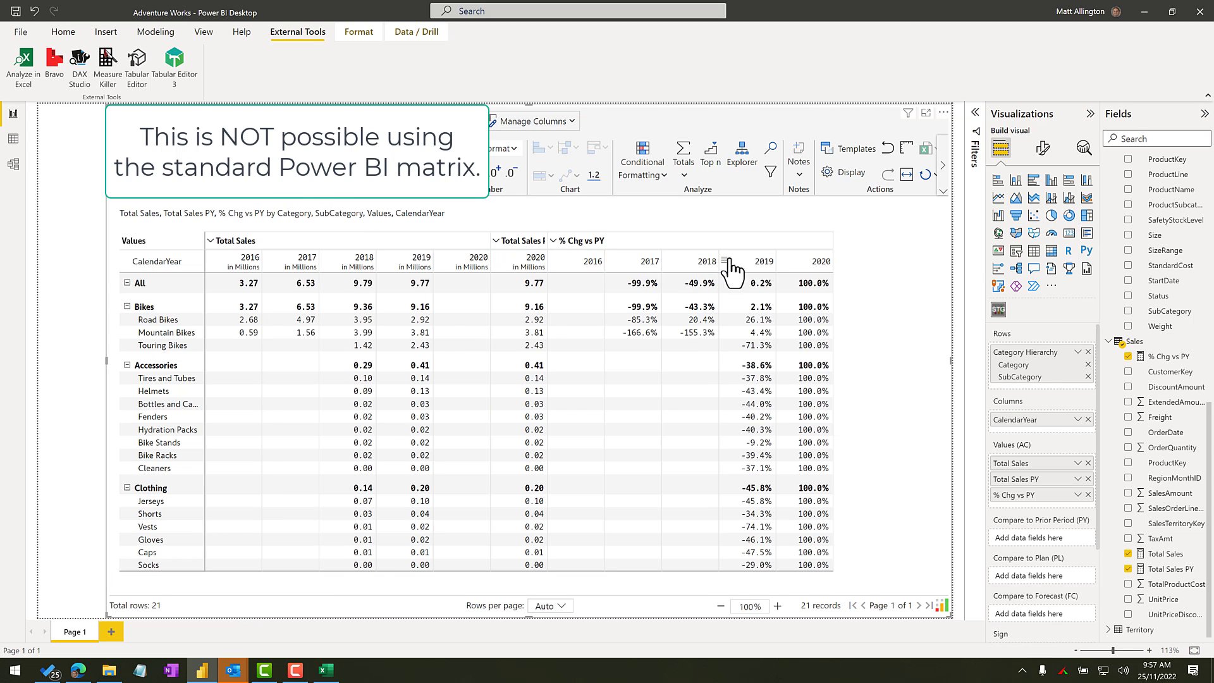
left_click(759, 261, "shift")
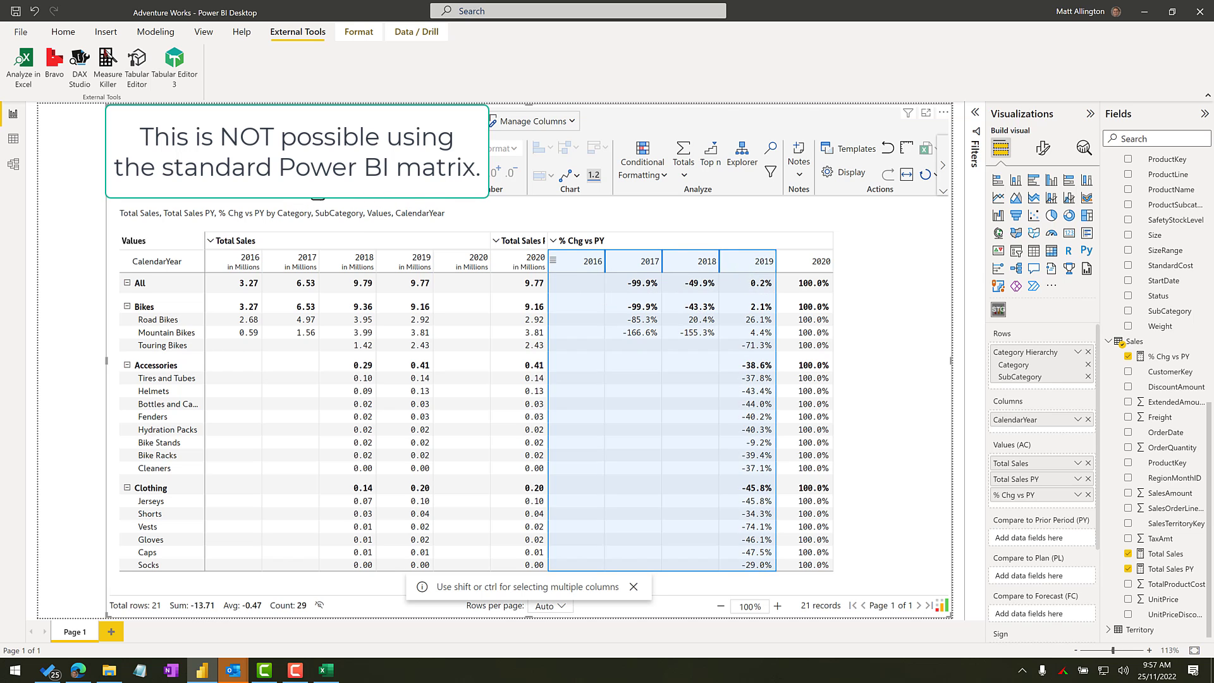
key("Delete")
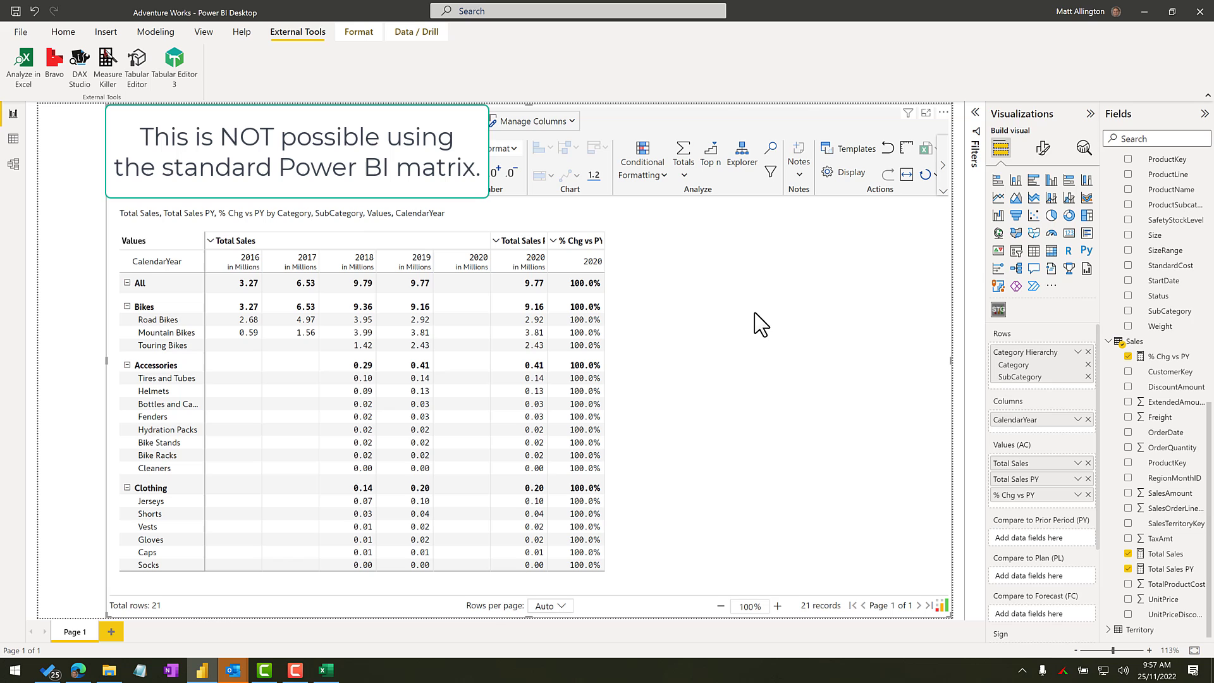